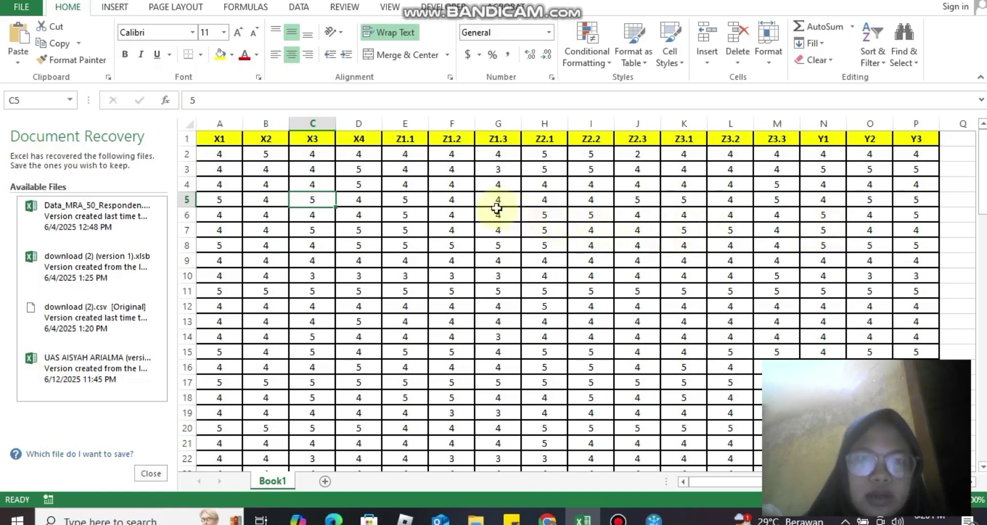
Step: Save the questionnaire data sheet as a CSV (Comma delimited) file in the anmul folder, named "uas" plus the student's first name
click(463, 232)
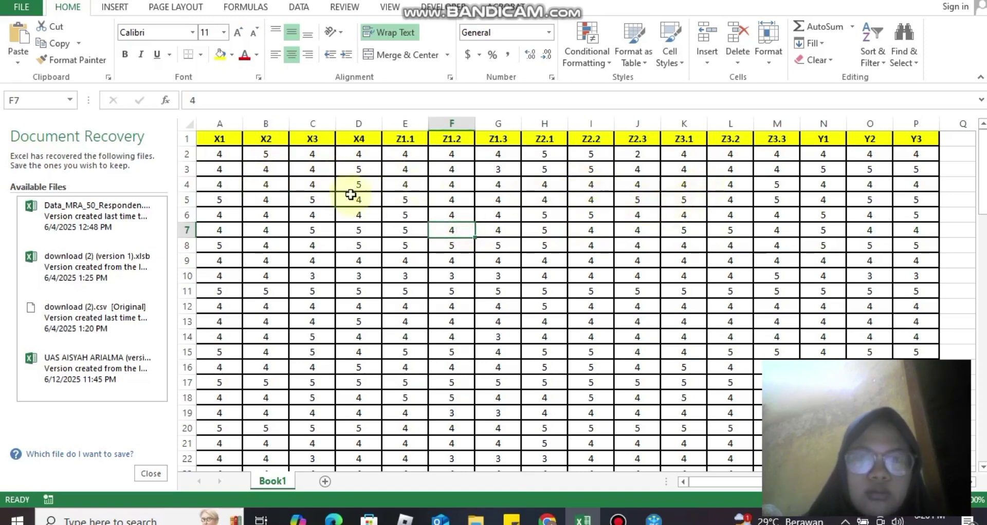
click(22, 7)
click(40, 152)
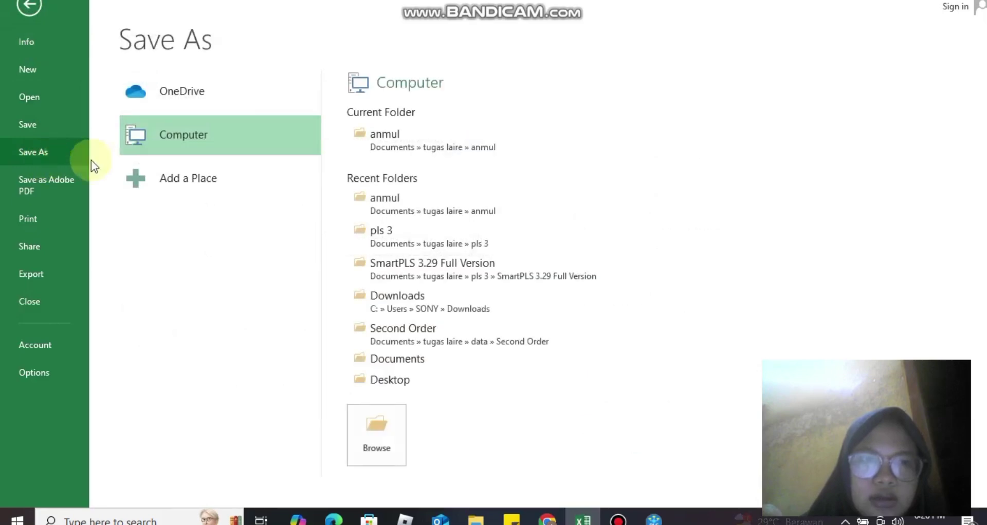
click(421, 155)
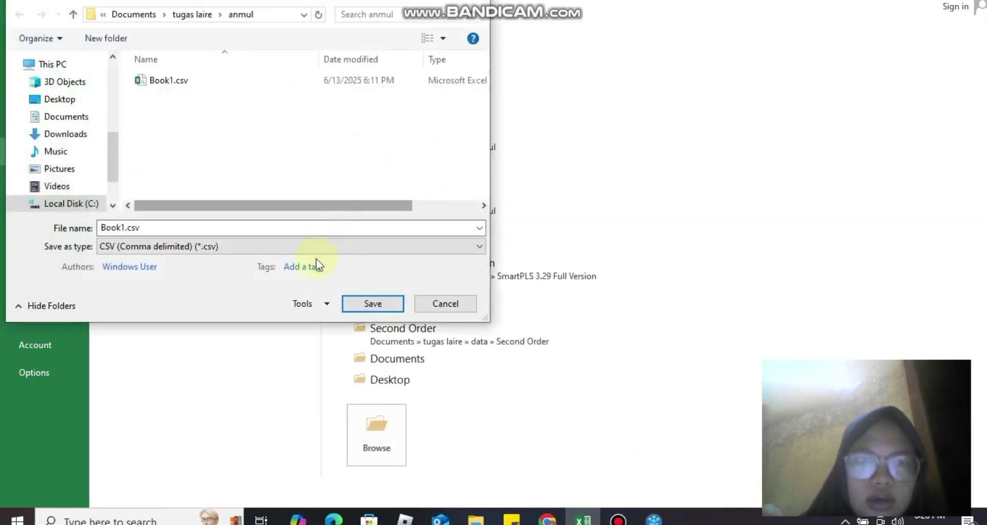
click(314, 252)
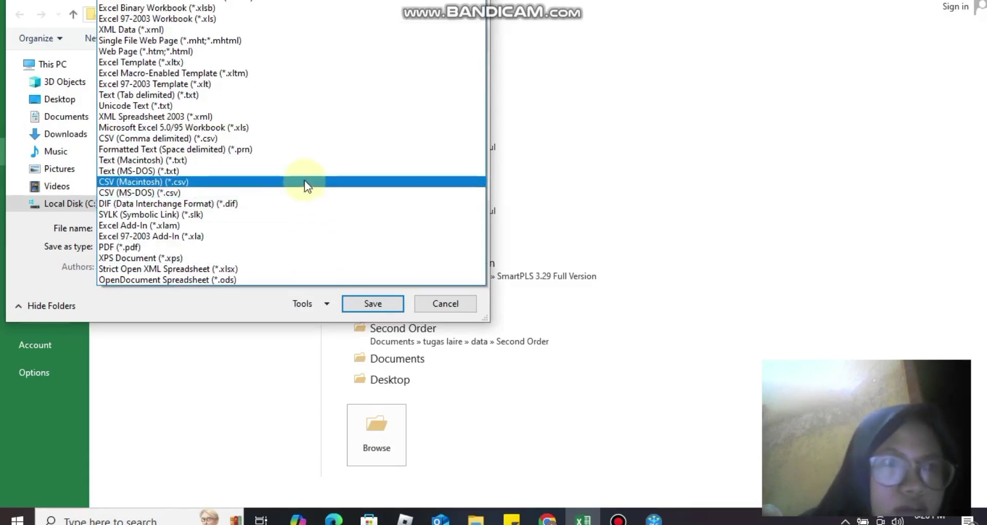
click(288, 139)
click(394, 305)
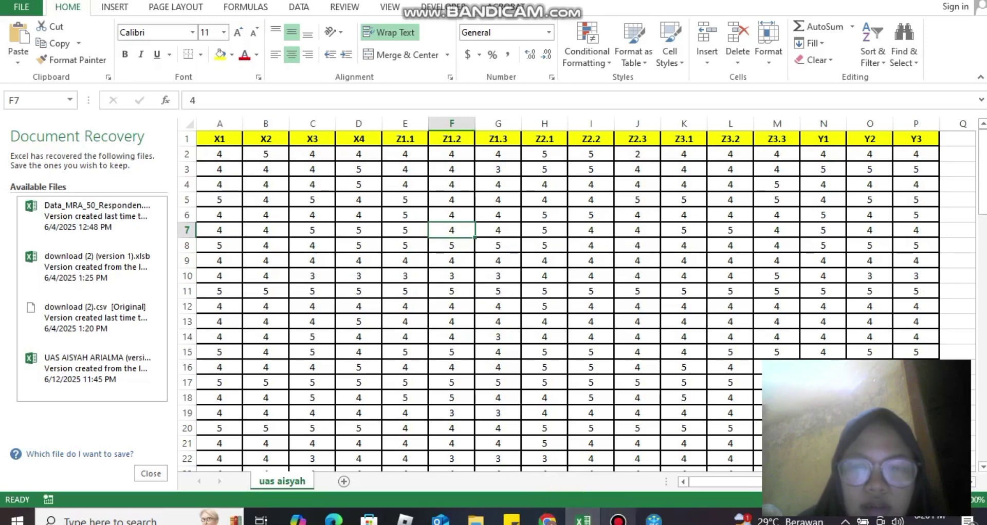
Step: Switch to SmartPLS and create a new project named "uas" followed by the student's name
mouse_move(654, 521)
click(653, 463)
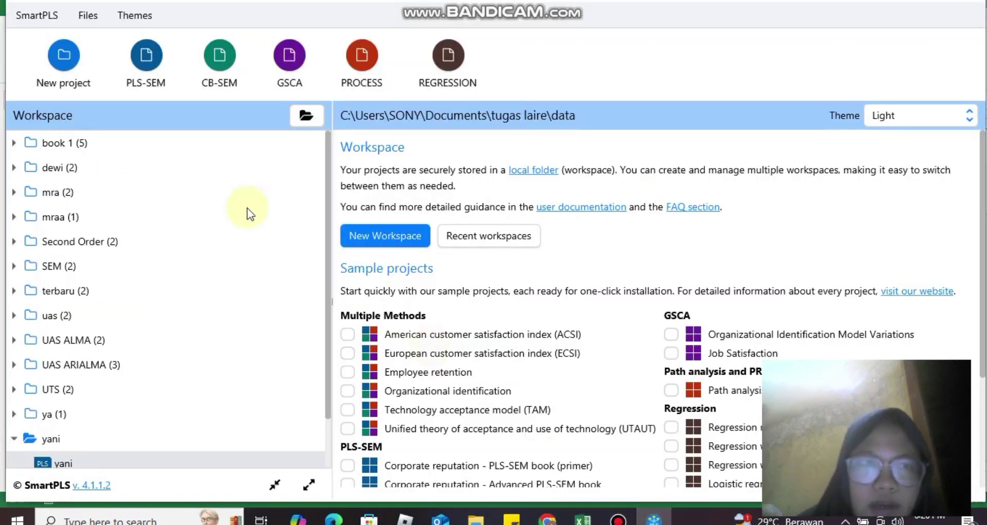
click(61, 56)
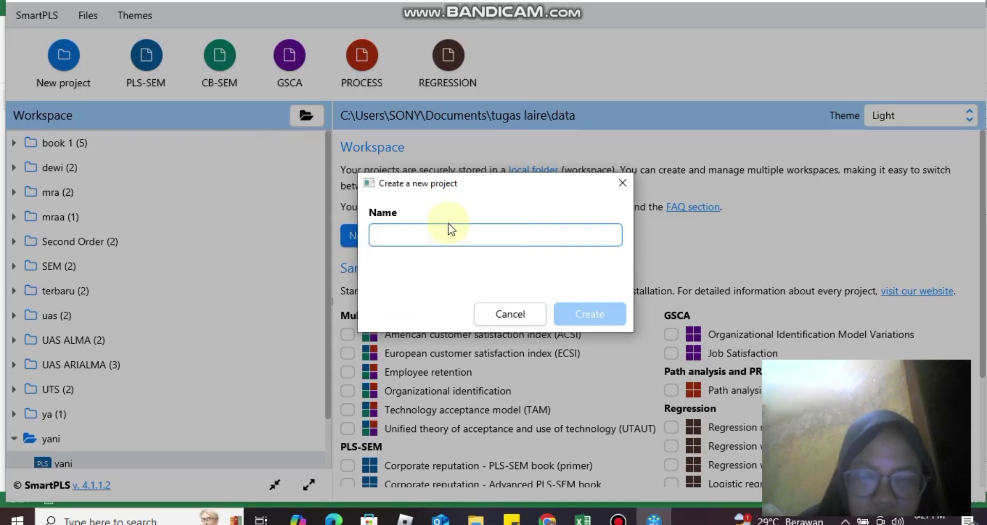
text(uas a)
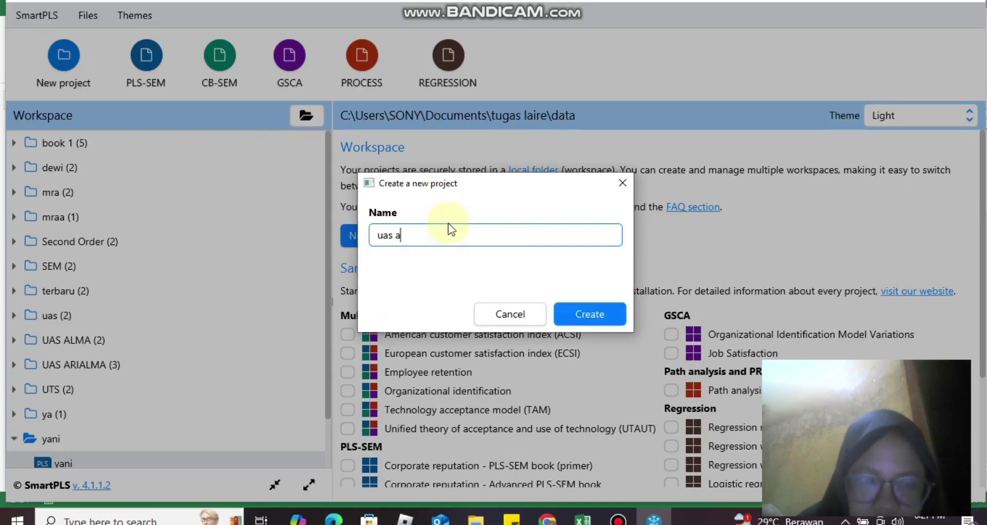
text(rialma)
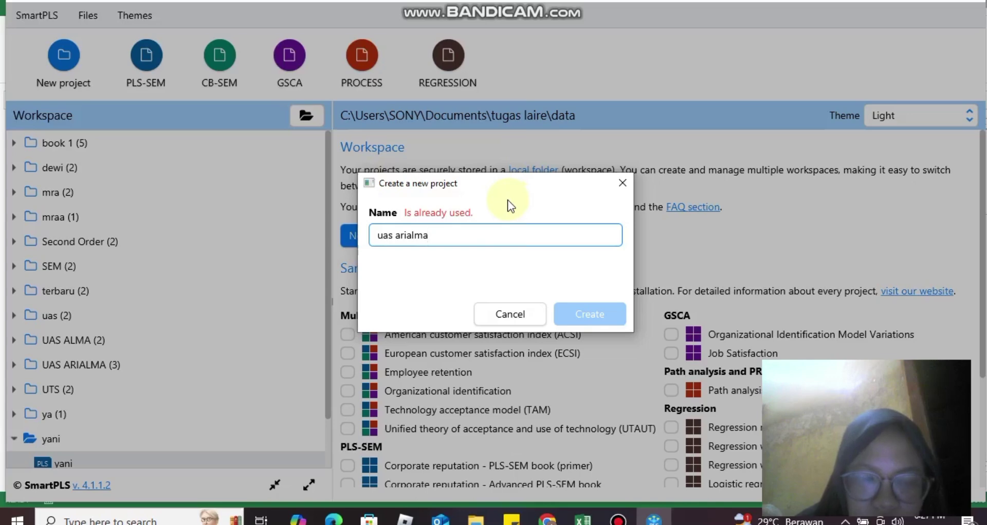
text( aisyajh)
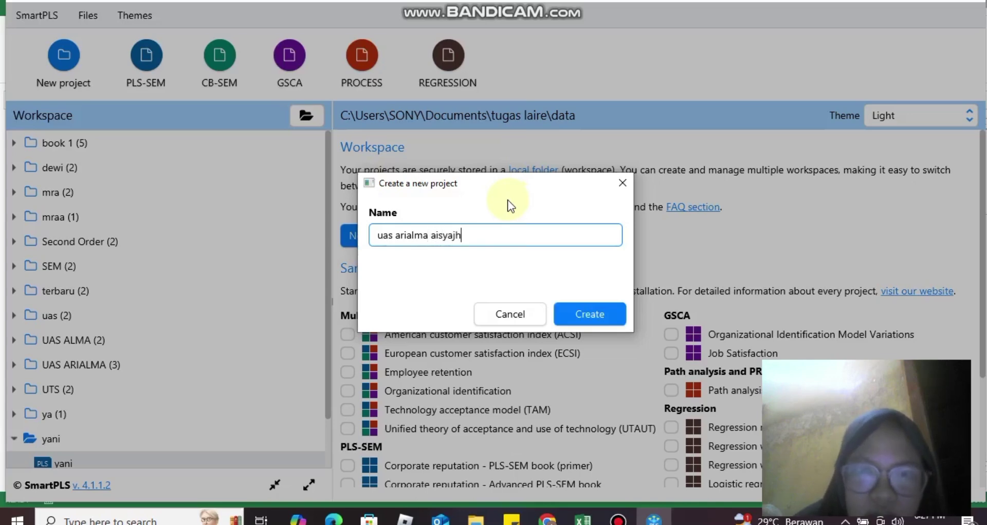
click(575, 309)
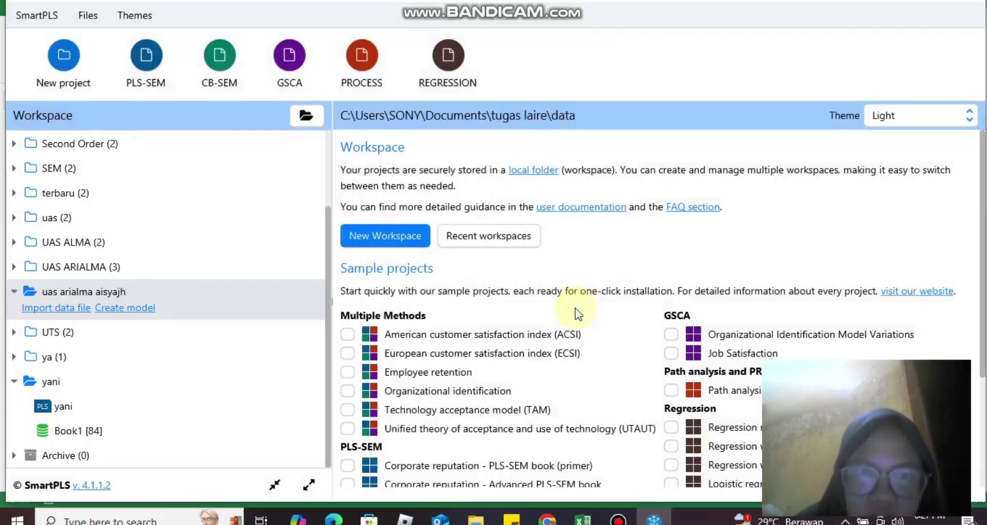
Step: Import the newly saved uas CSV file into the new project with all indicators included, and return to the workspace
click(67, 308)
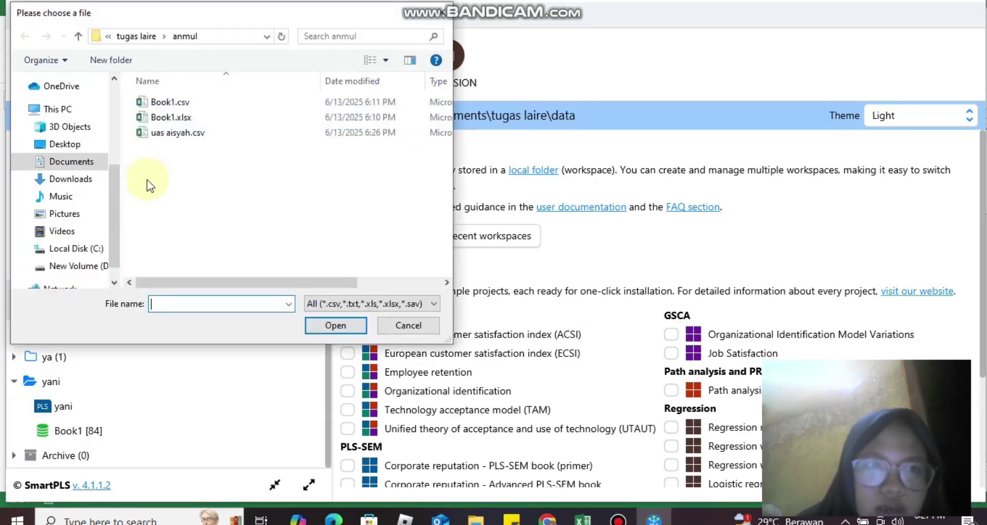
double_click(226, 131)
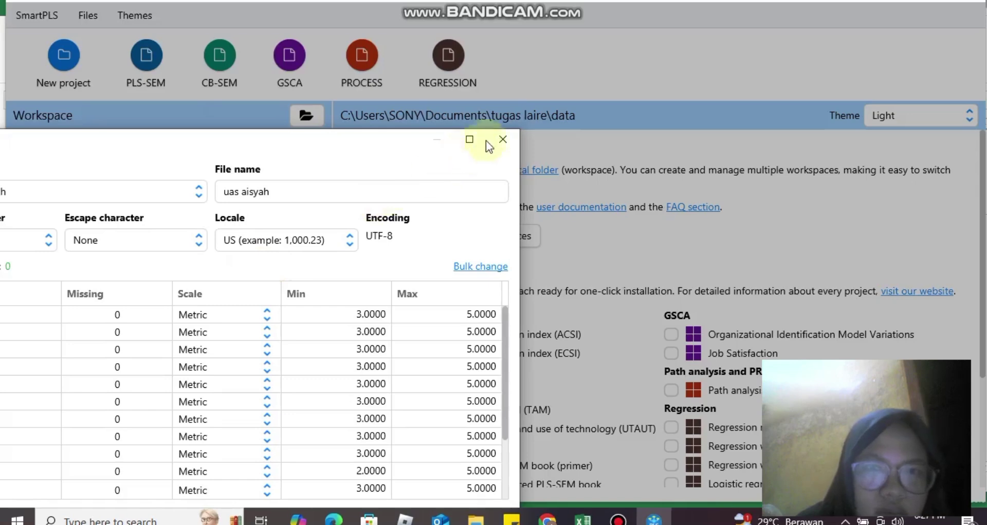
click(468, 139)
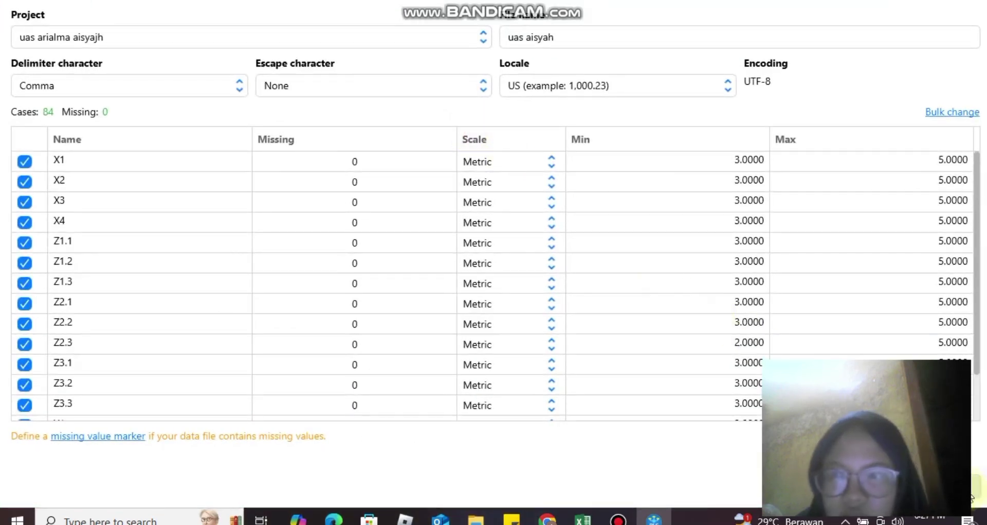
click(975, 486)
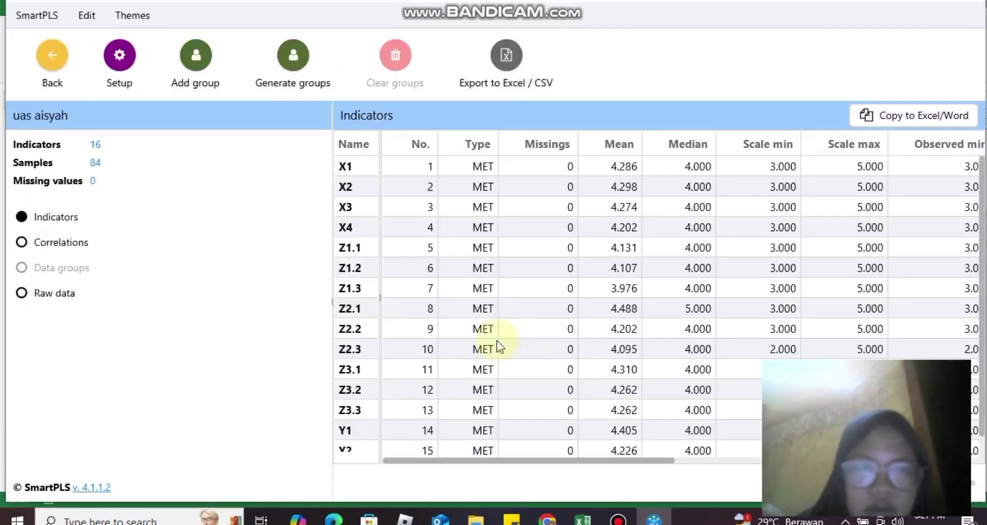
click(51, 54)
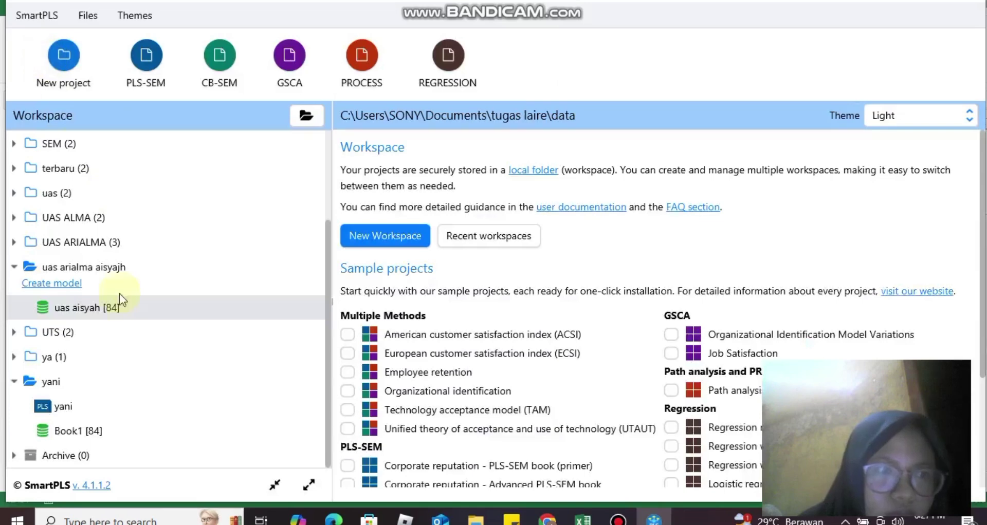
Step: Create a PLS-SEM model in the new project, naming it "uas" plus the student's name
click(71, 288)
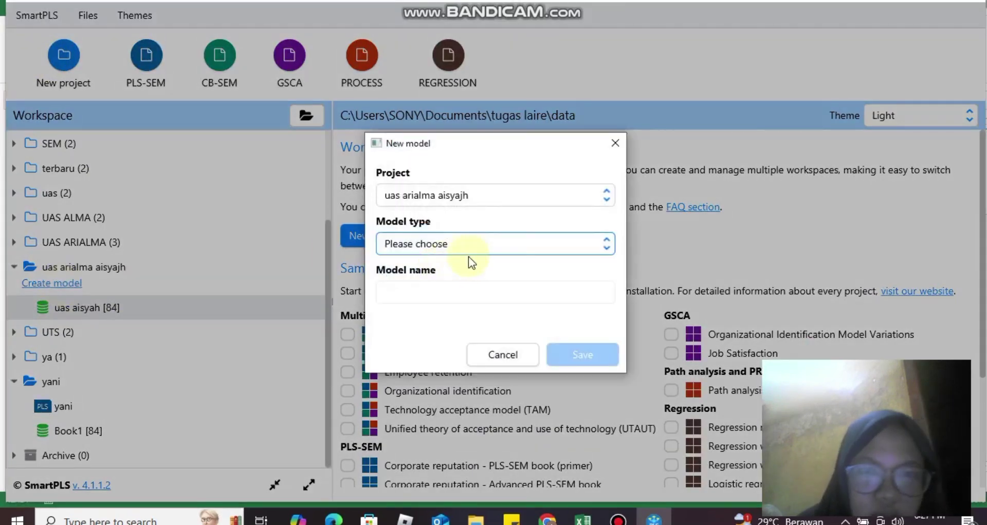
click(461, 242)
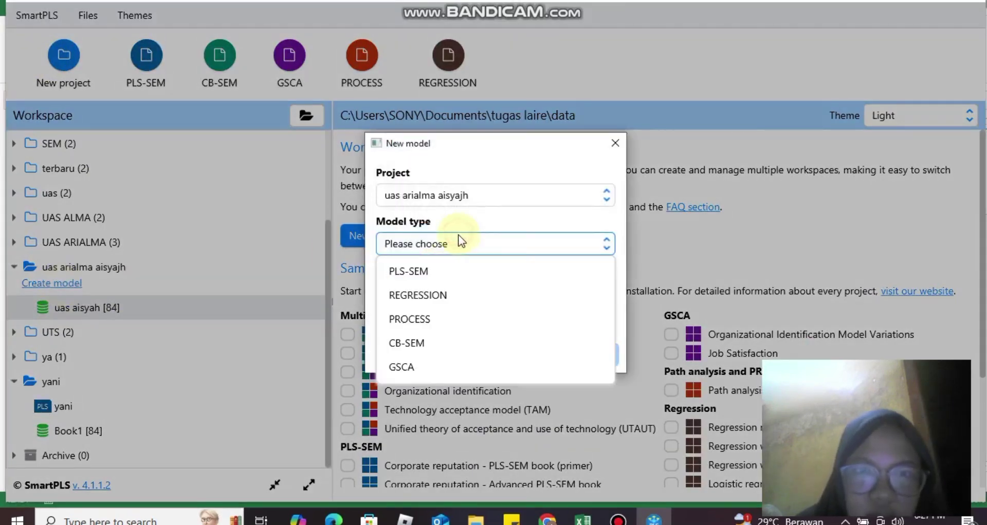
click(453, 272)
click(438, 295)
text(uas aria)
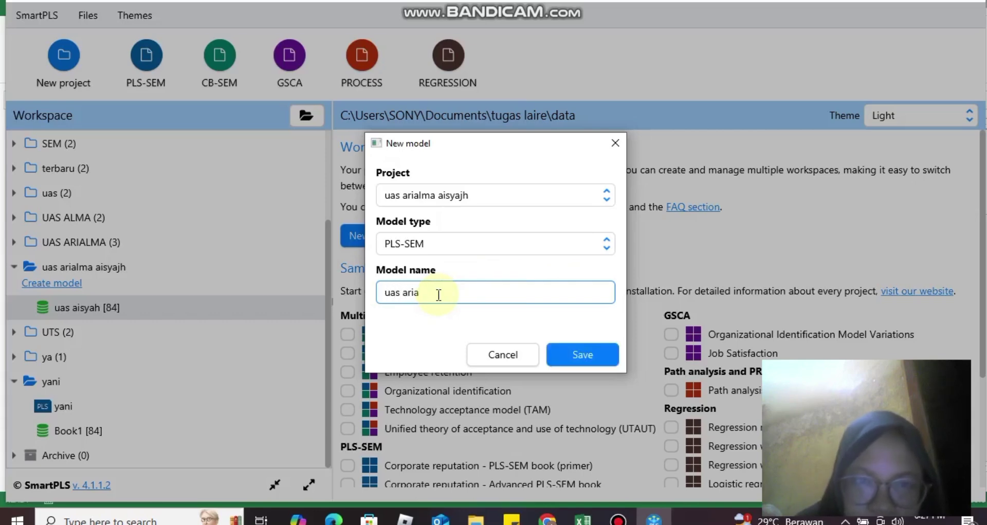
click(594, 357)
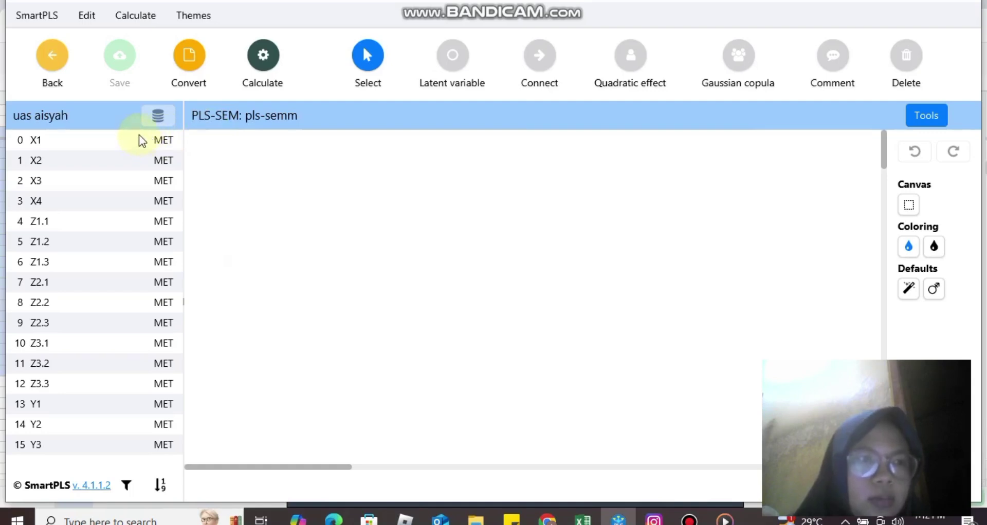
Step: Build latent variable X on the canvas with indicators X1, X2, X3 and X4
drag(139, 135, 528, 245)
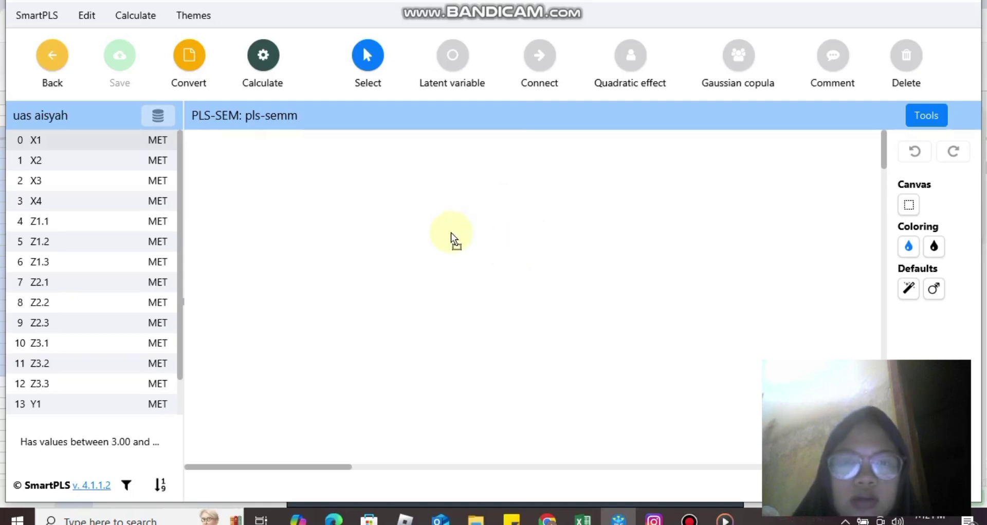
drag(452, 239, 438, 231)
key(BackSpace)
key(Return)
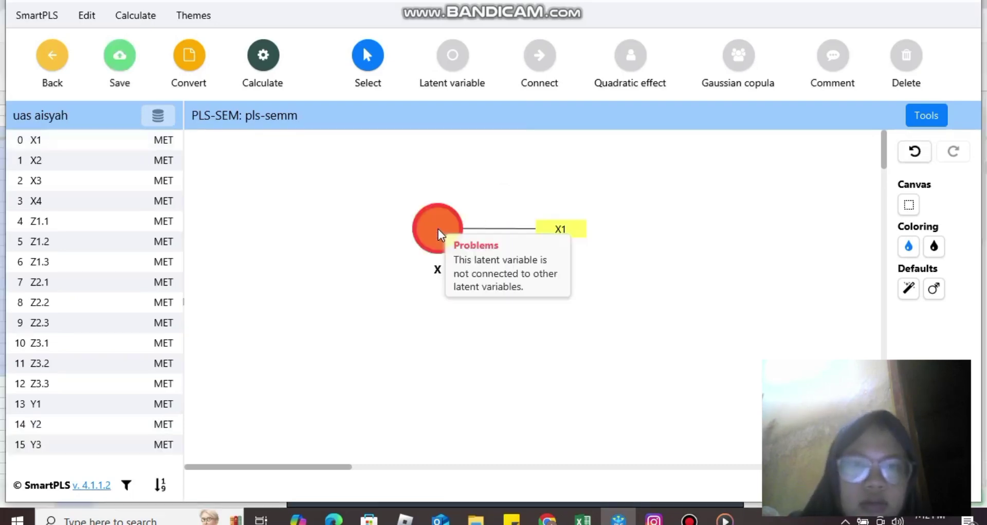
drag(76, 161, 438, 230)
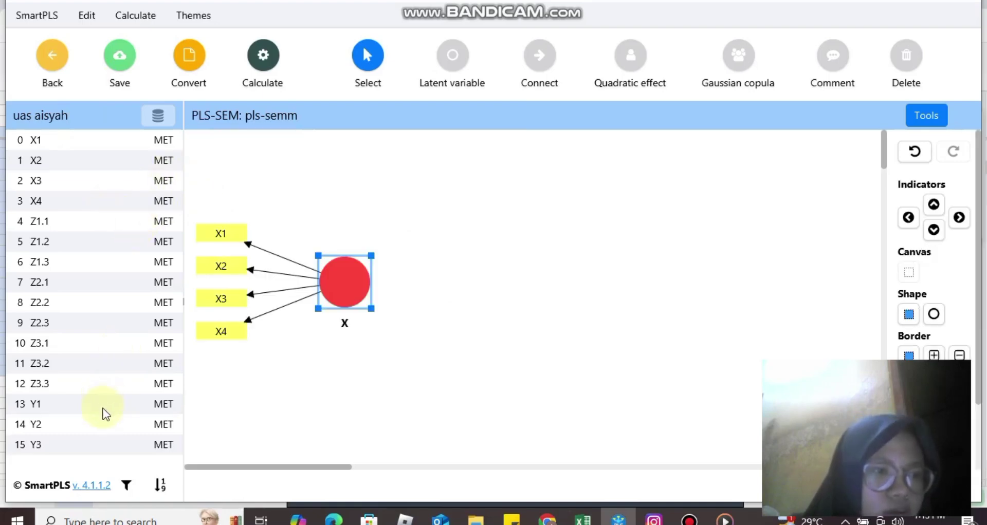
Step: Build latent variable Y to the right of X with indicators Y1, Y2 and Y3
drag(104, 414, 799, 184)
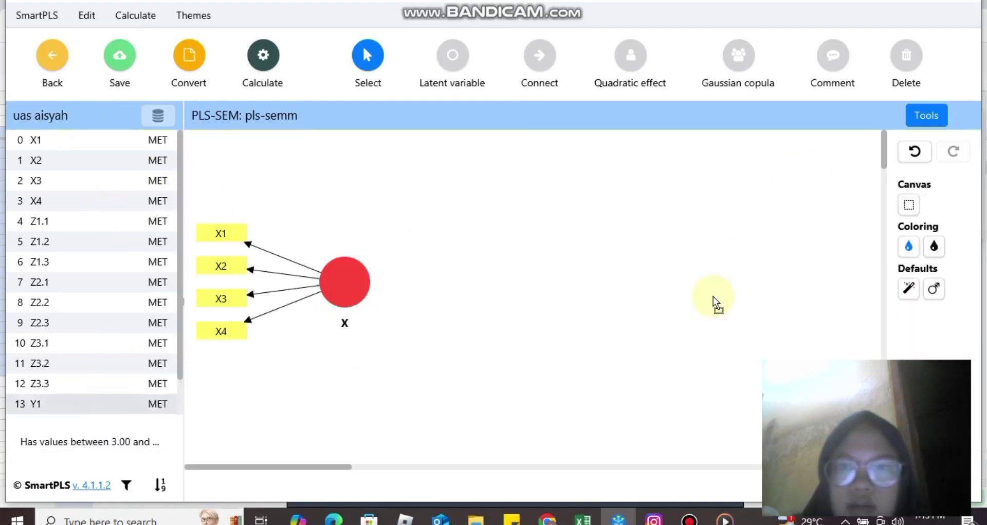
drag(695, 280, 690, 283)
key(BackSpace)
key(Return)
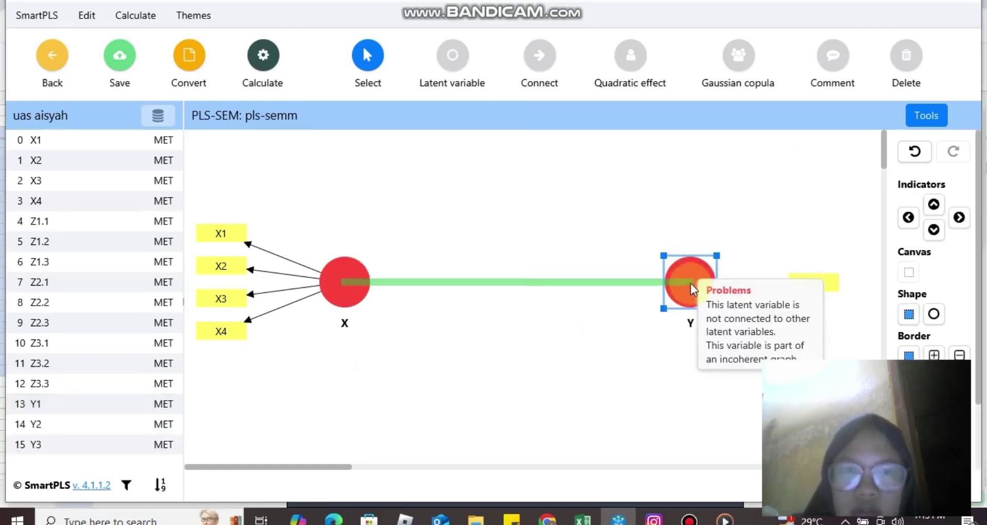
drag(63, 427, 404, 386)
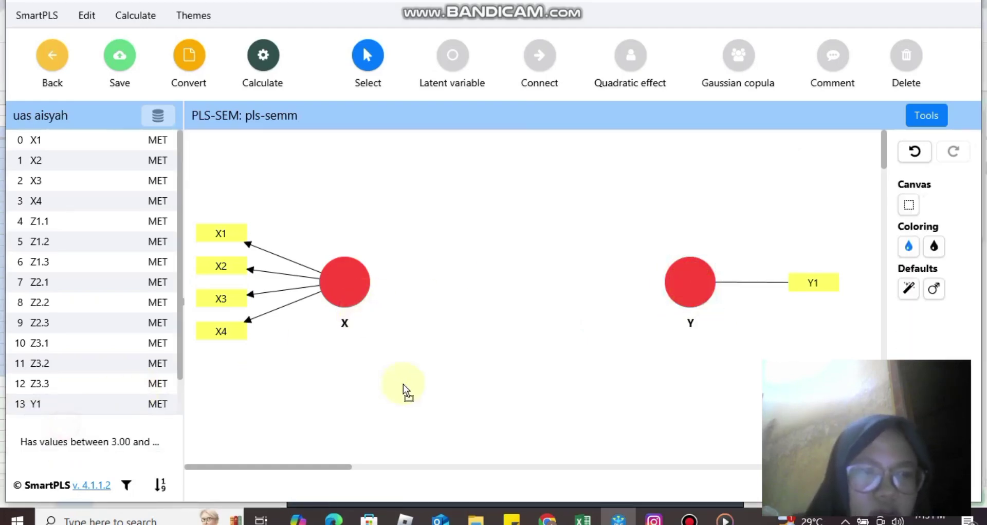
drag(662, 320, 702, 290)
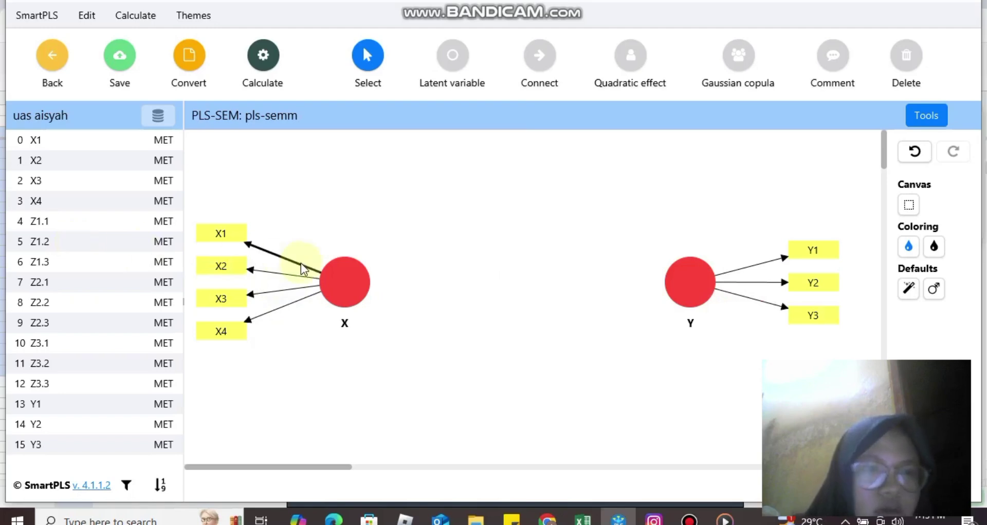
Step: Build latent variable Z1 below X and Y with indicators Z1.1, Z1.2 and Z1.3 beneath it
scroll(884, 154, down, 2)
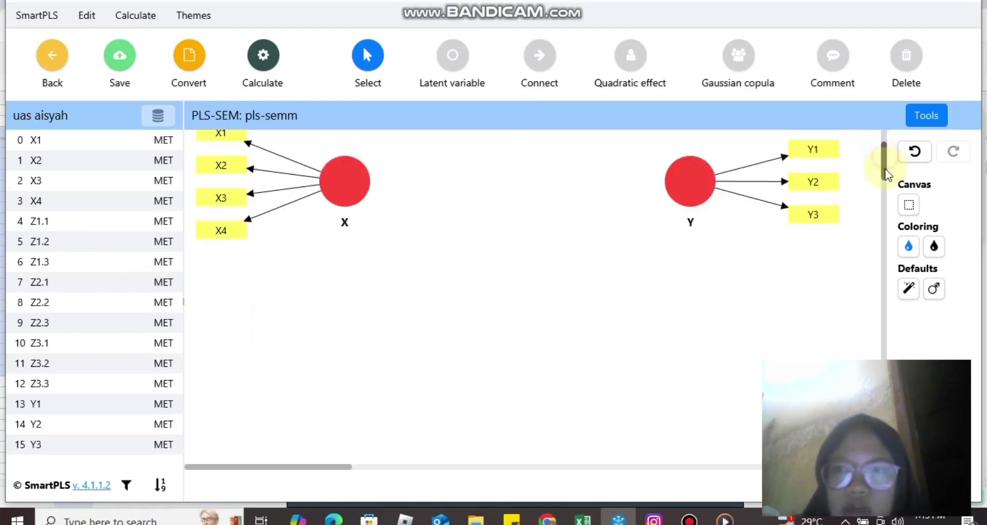
scroll(838, 313, down, 2)
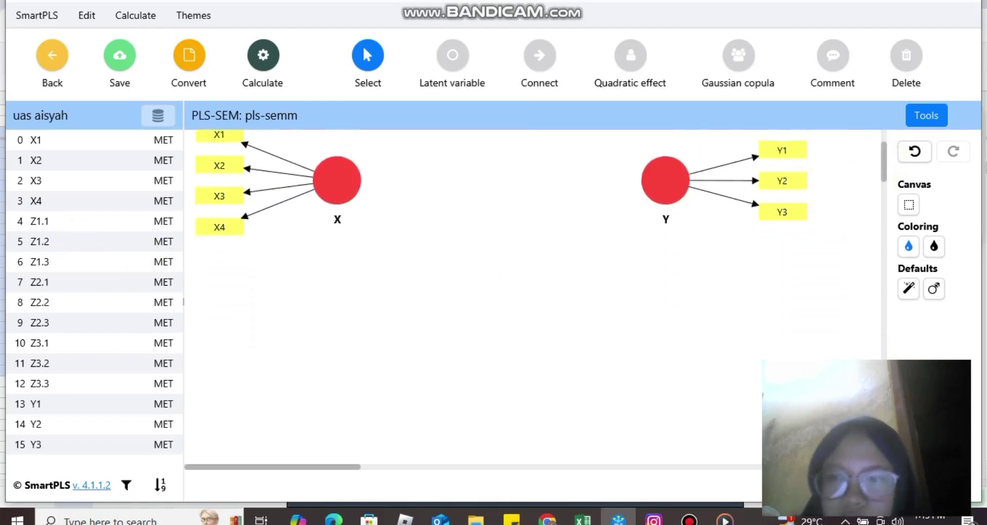
click(398, 325)
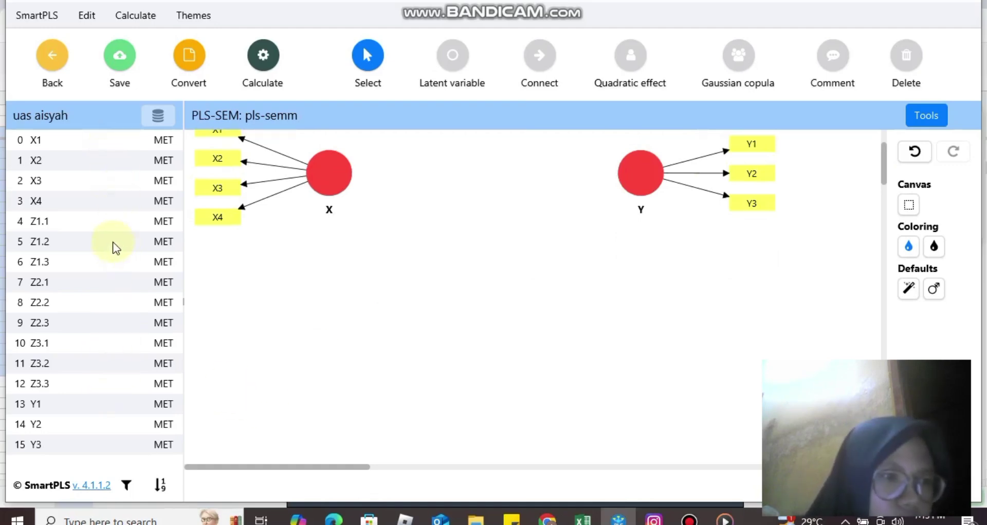
drag(107, 217, 427, 290)
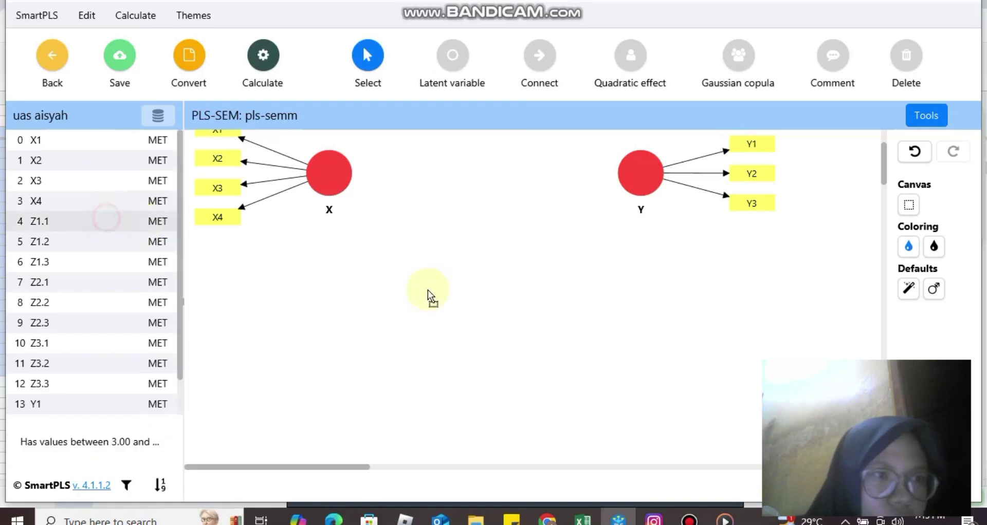
drag(600, 355, 601, 354)
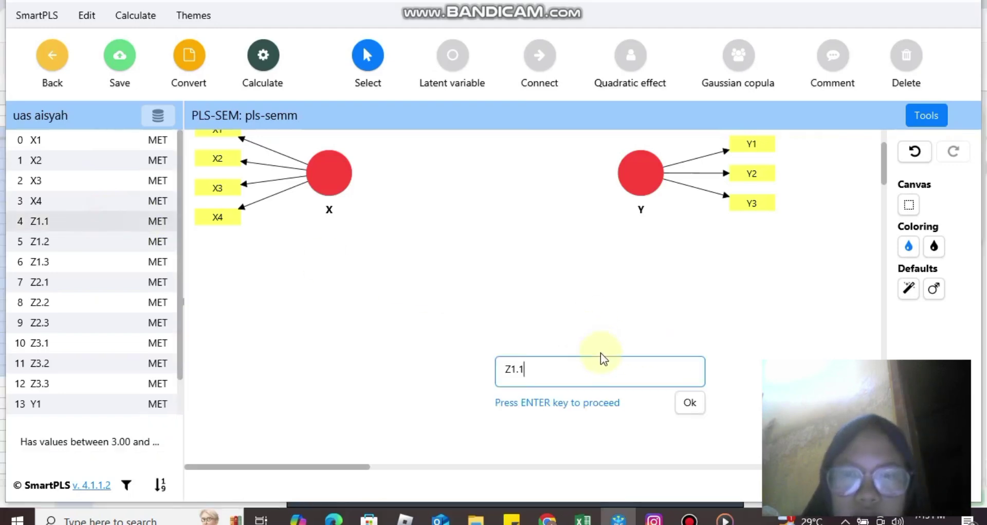
key(BackSpace)
key(BackSpace)
key(Return)
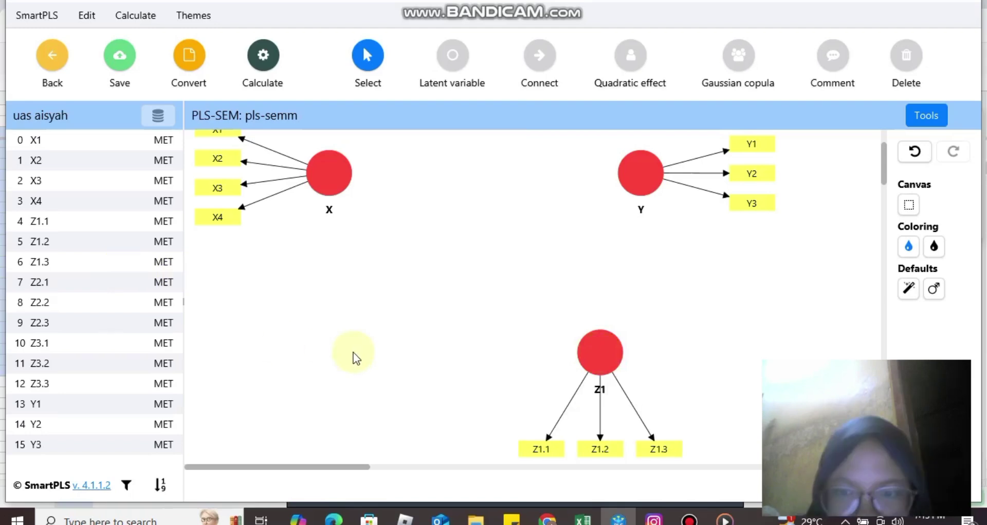
Step: Build latent variable Z2 to the left of Z1 with its three Z2 indicators beneath it
drag(69, 310, 483, 351)
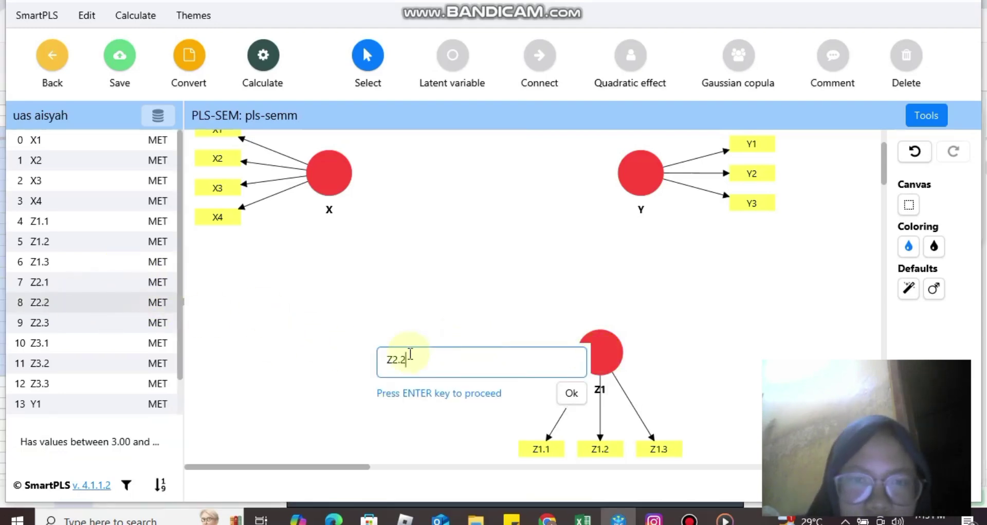
key(Return)
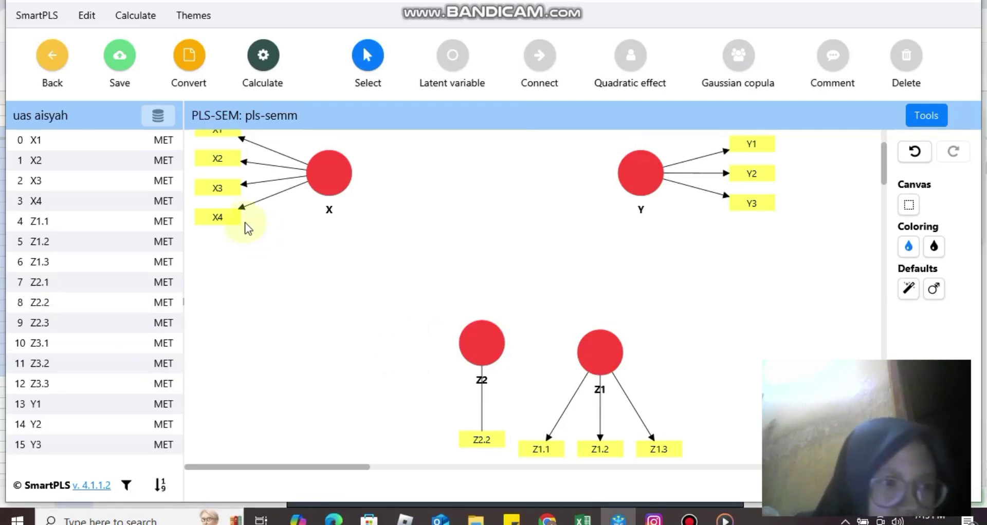
drag(86, 309, 479, 342)
drag(113, 326, 484, 347)
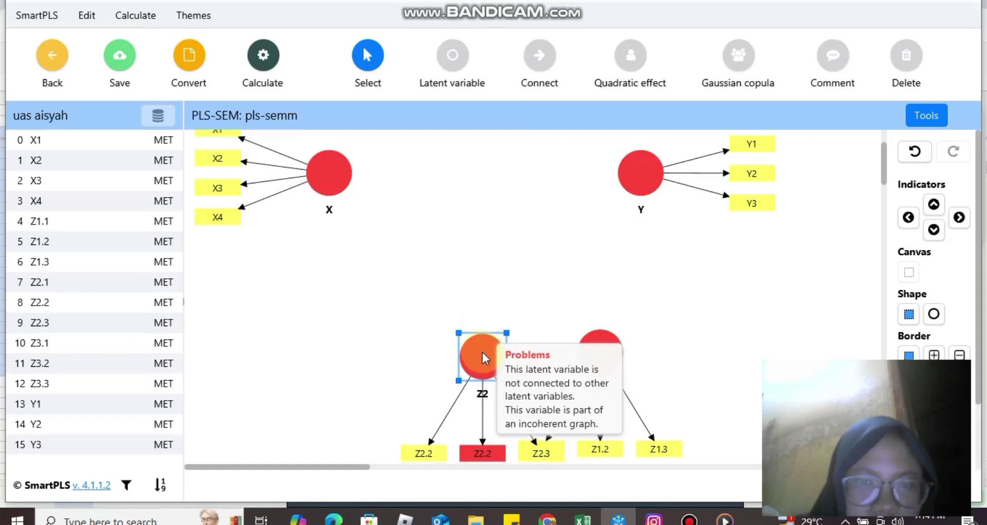
Step: Build latent variable Z3 left of Z2 with indicators Z3.1, Z3.2 and Z3.3, and correct Z2's indicators to Z2.1, Z2.2 and Z2.3
drag(97, 347, 353, 349)
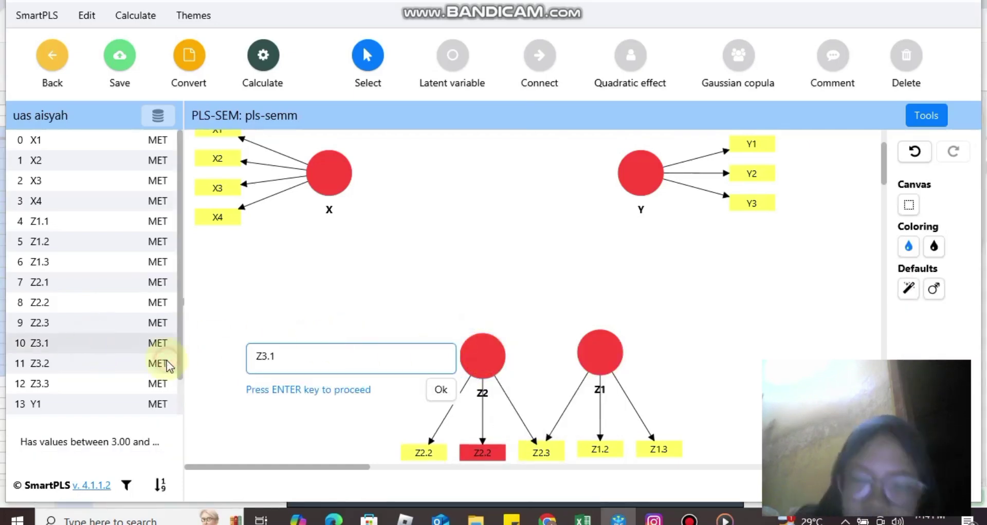
key(Return)
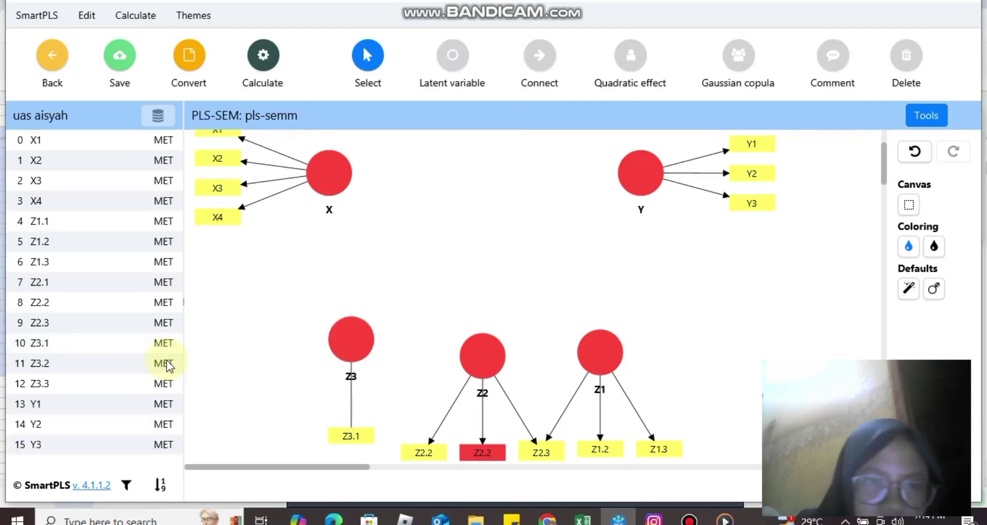
right_click(342, 355)
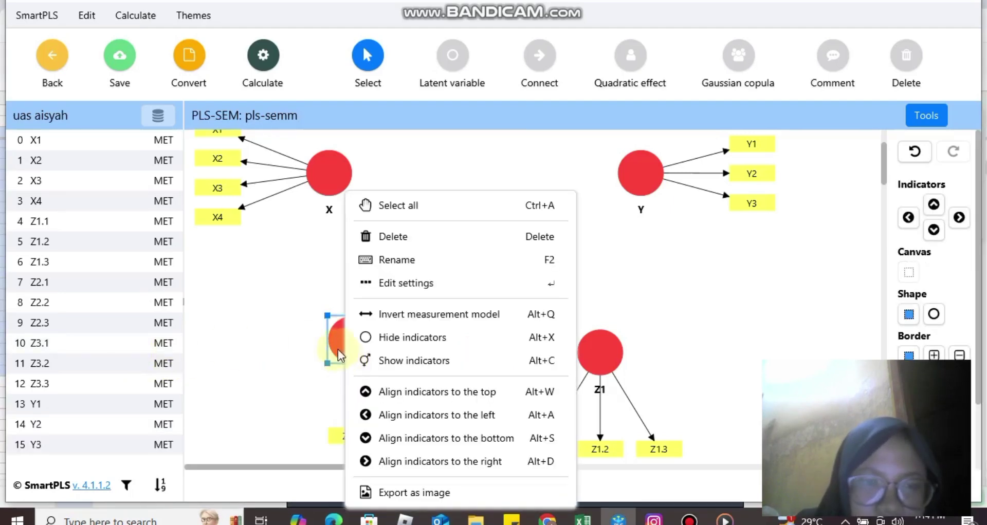
click(335, 343)
drag(352, 339, 354, 353)
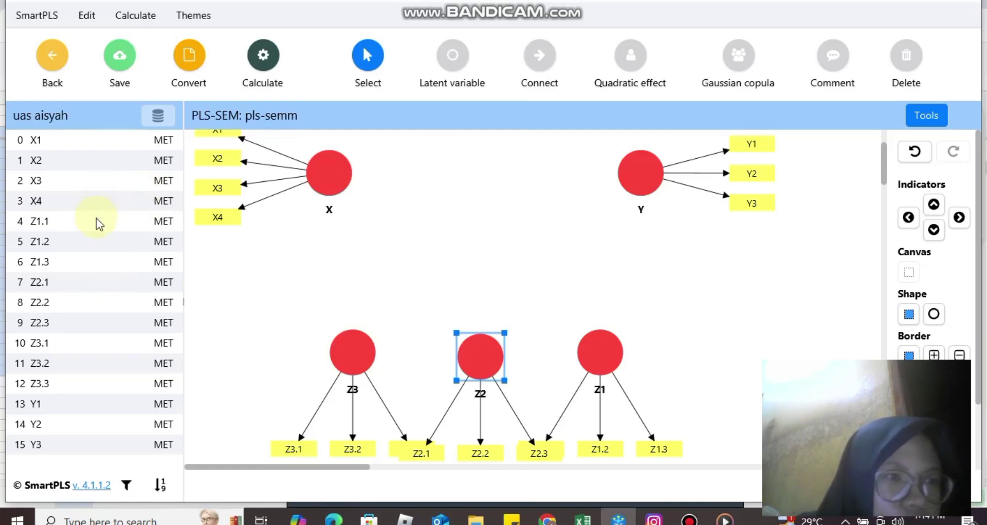
Step: Add latent variable Z between X and Y, assigning it all nine indicators from Z1.1 through Z3.3
click(99, 225)
key(F2)
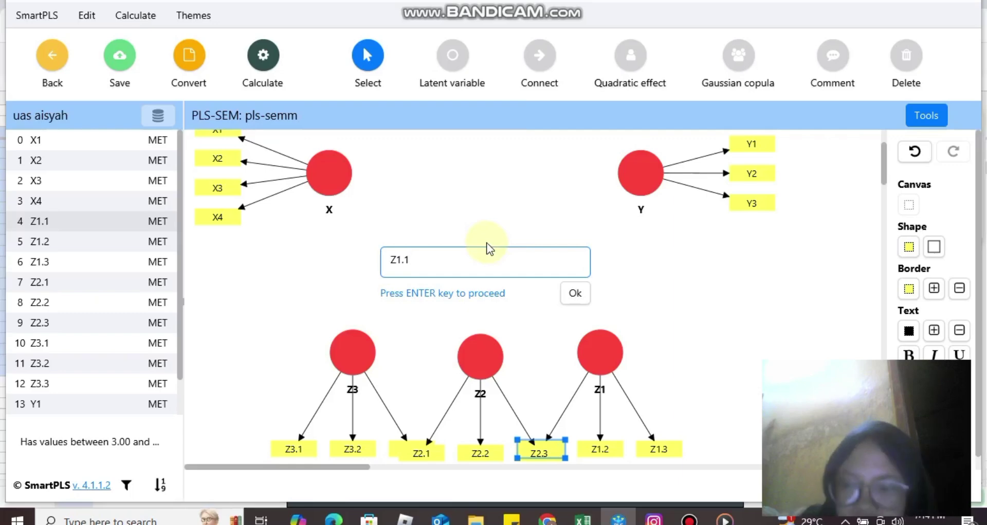
key(BackSpace)
key(BackSpace)
key(BackSpace)
key(Return)
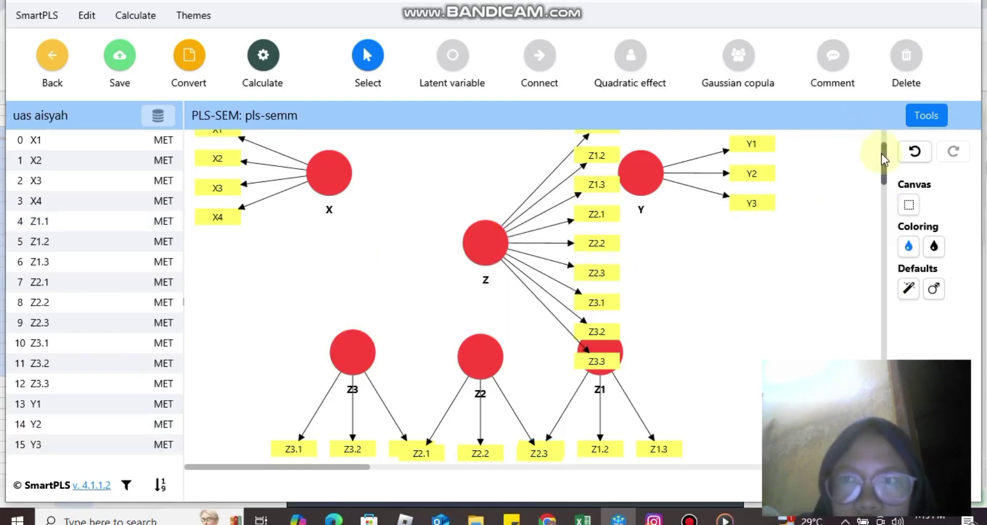
Step: Hide the indicators of latent variable Z
scroll(882, 158, up, 1)
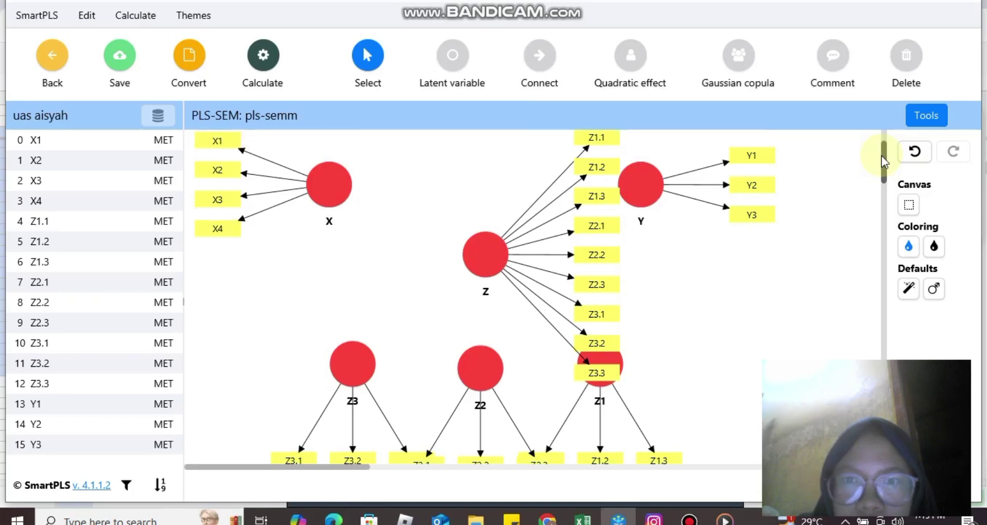
drag(881, 156, 881, 153)
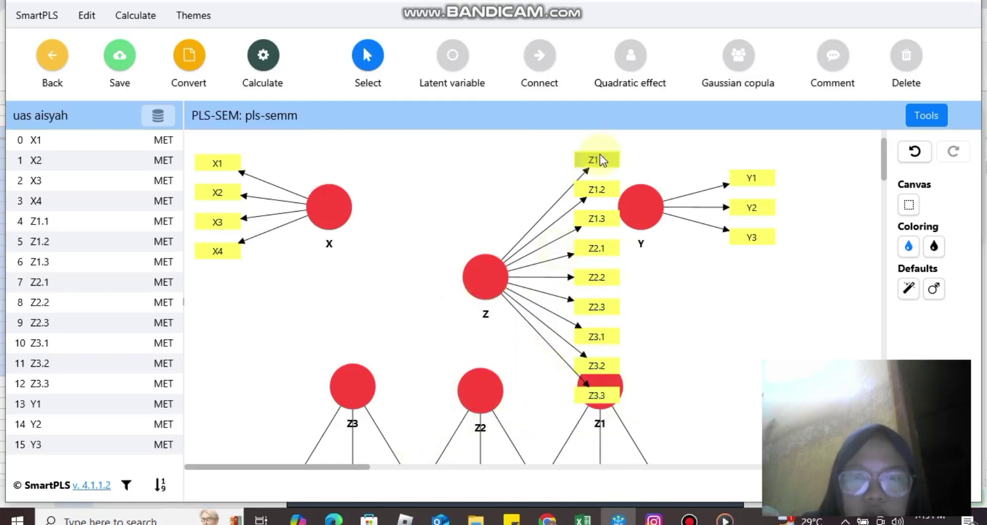
click(495, 286)
right_click(496, 284)
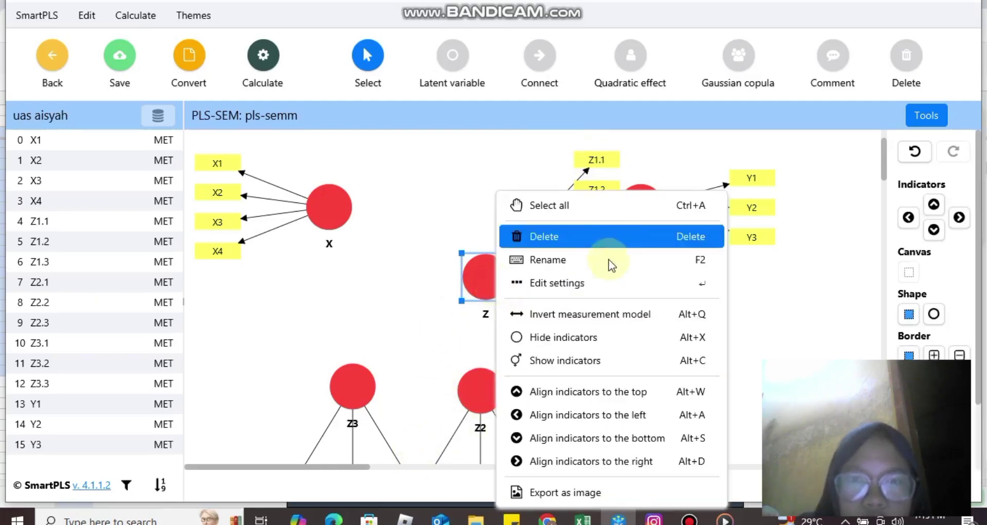
click(577, 335)
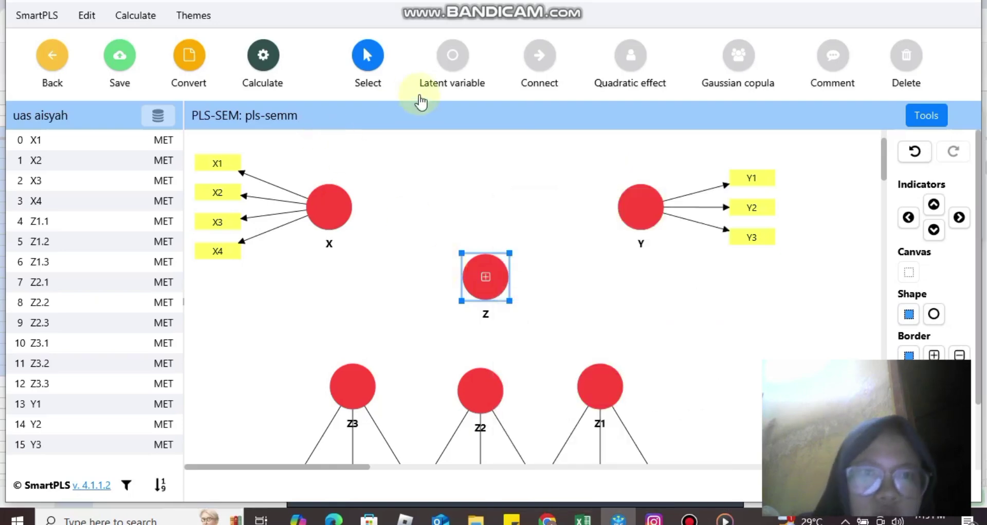
Step: Connect latent variables Z3, Z2 and Z1 to Z with paths pointing at Z
click(541, 72)
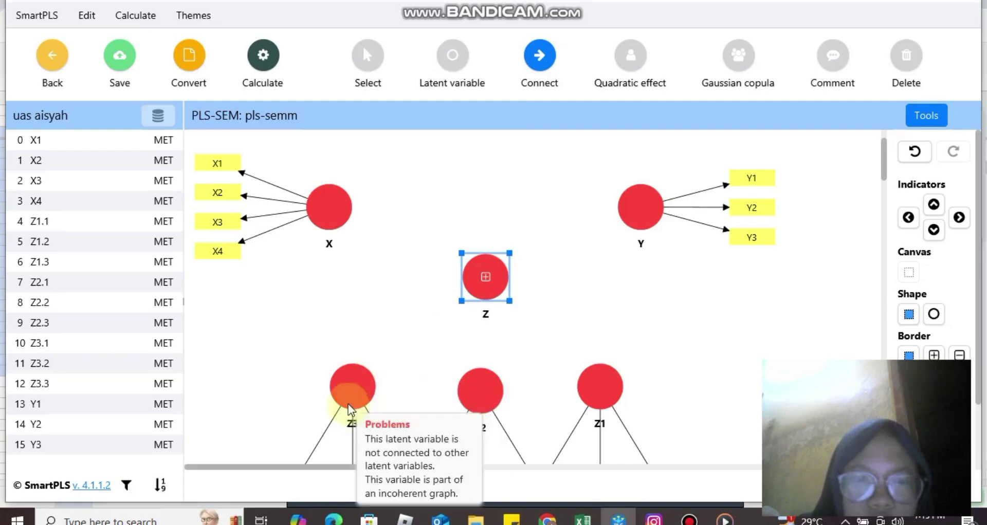
scroll(348, 404, down, 3)
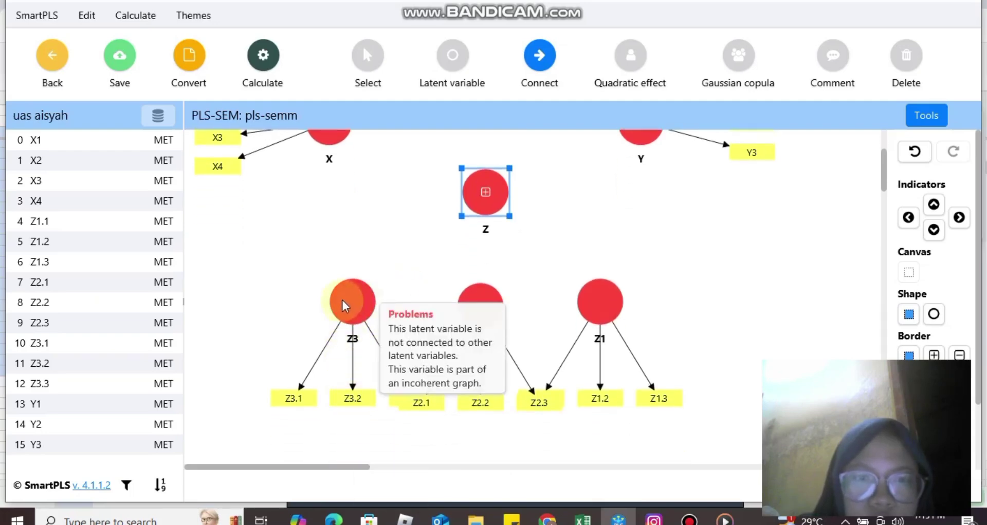
drag(352, 298, 484, 190)
drag(483, 318, 485, 193)
mouse_move(601, 301)
mouse_down()
mouse_move(533, 193)
mouse_move(488, 191)
mouse_up()
Step: Connect X to Y and link Z to that path as a moderator
mouse_move(885, 175)
mouse_down()
mouse_move(884, 148)
mouse_move(883, 159)
mouse_up()
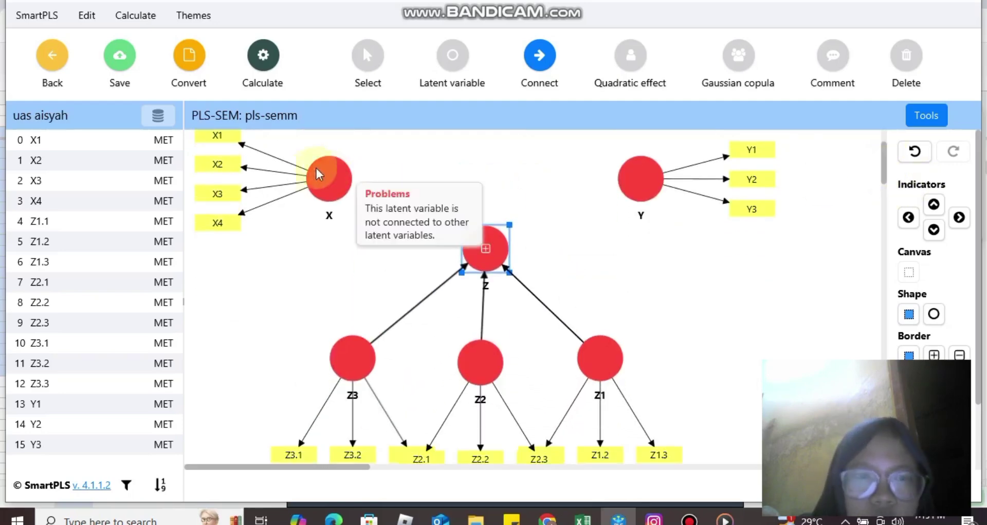
drag(327, 174, 636, 183)
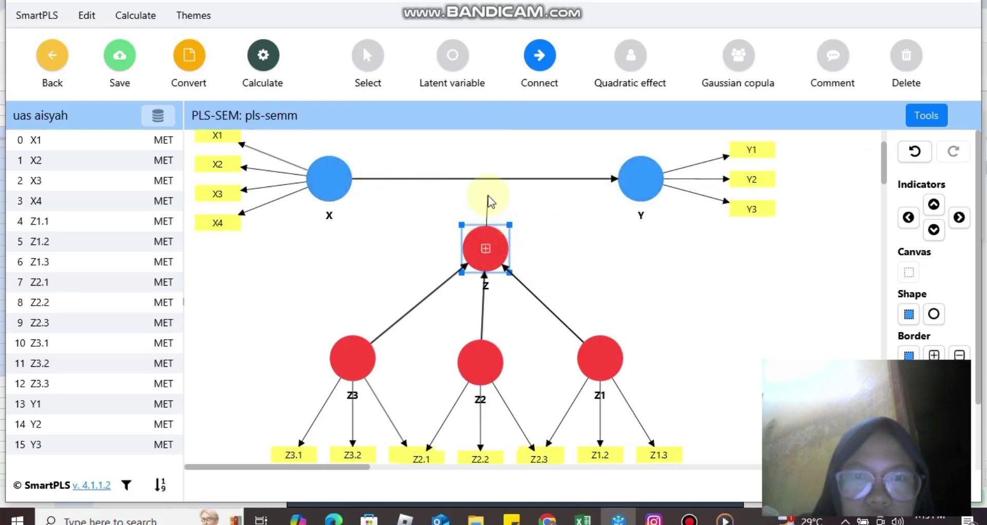
drag(488, 196, 485, 187)
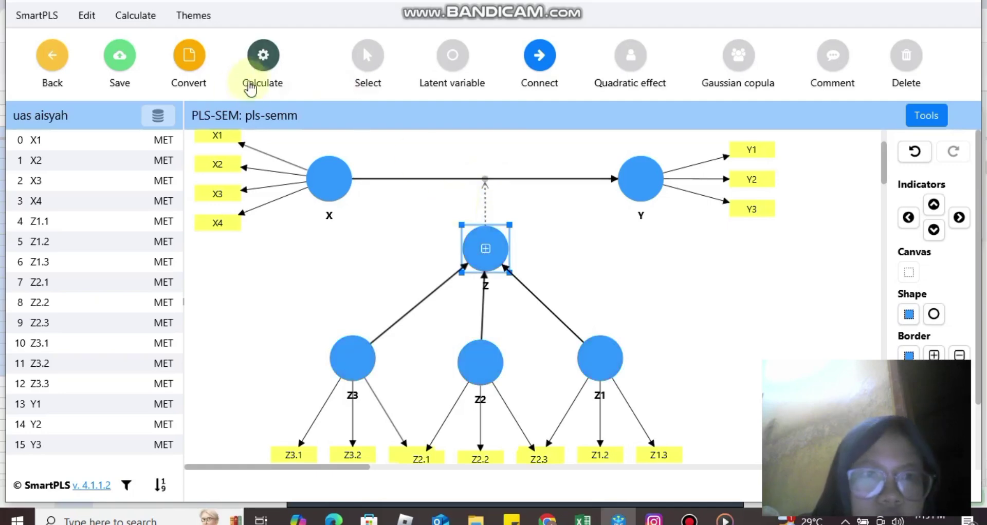
Step: Run the PLS-SEM algorithm with the Path weighting scheme, Standardized results and Default initial weight, opening the report
click(269, 57)
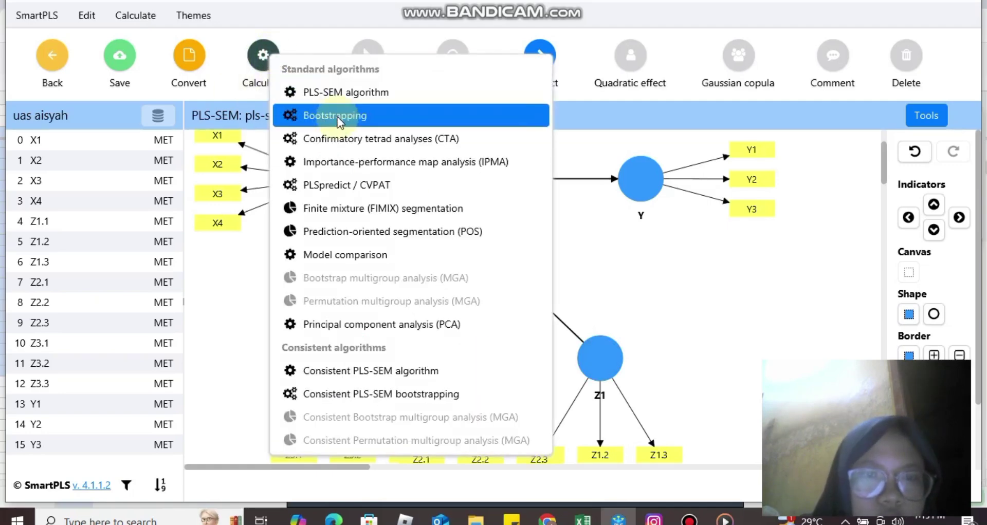
click(339, 92)
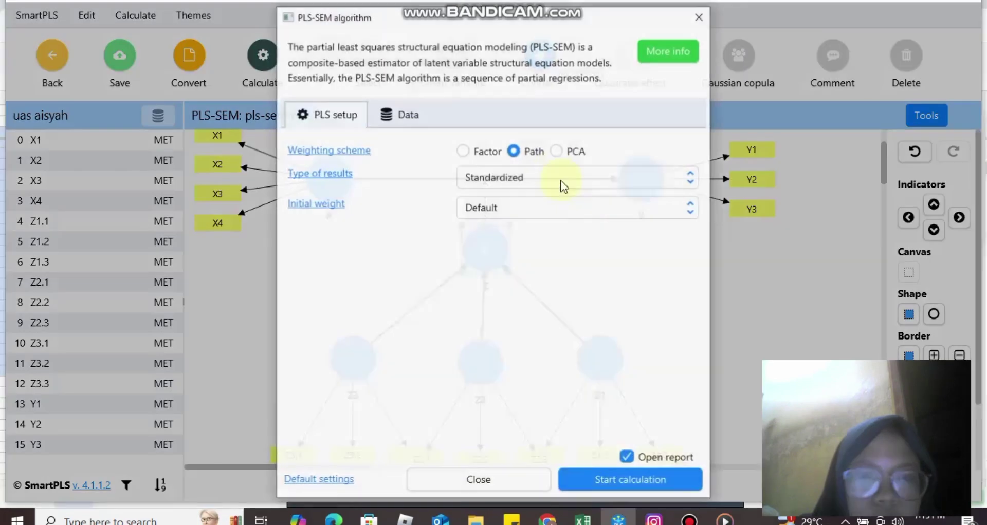
click(636, 480)
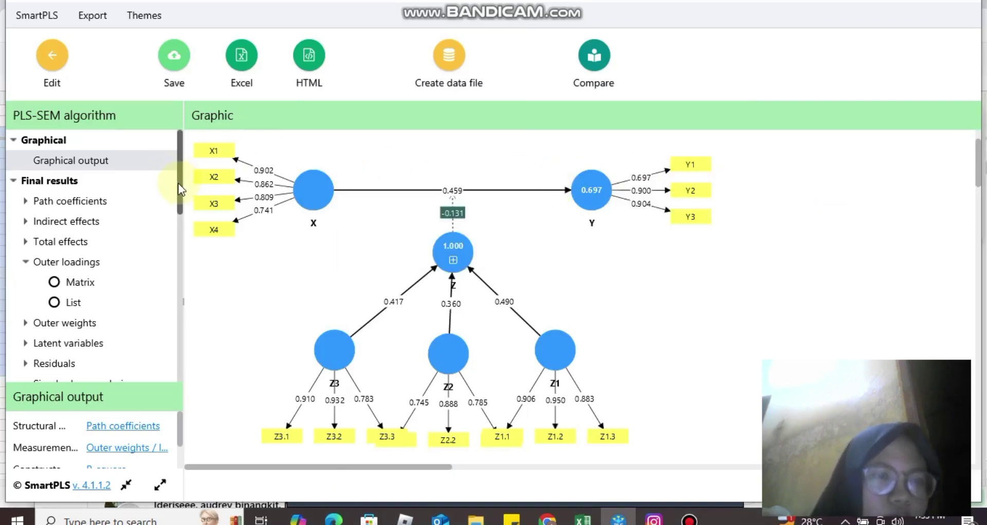
Step: Examine the outer loadings matrix in the PLS-SEM report for all indicators
drag(178, 183, 178, 184)
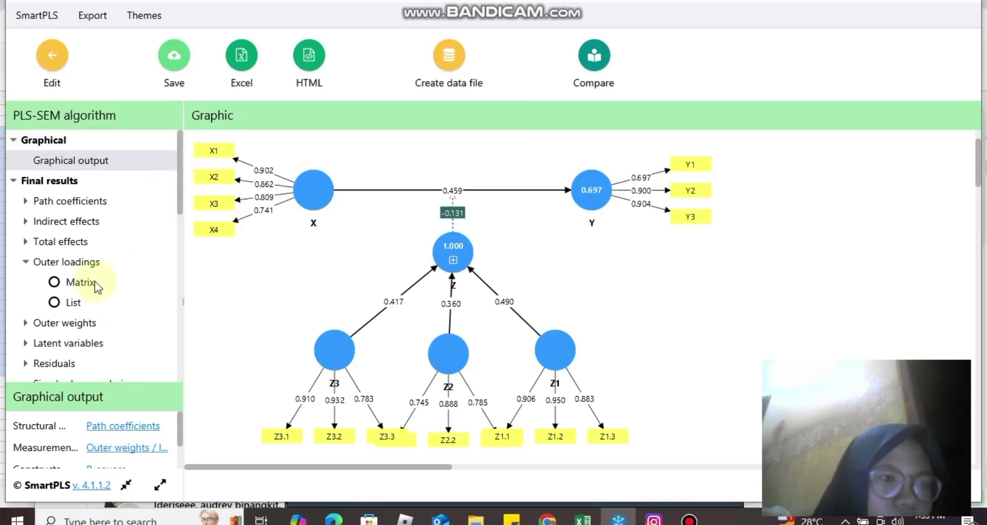
click(61, 265)
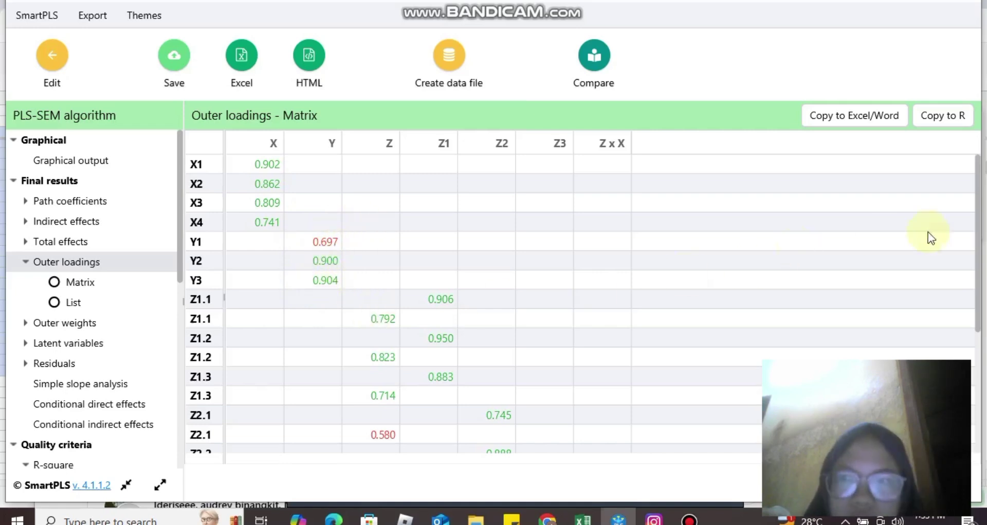
drag(977, 246, 981, 313)
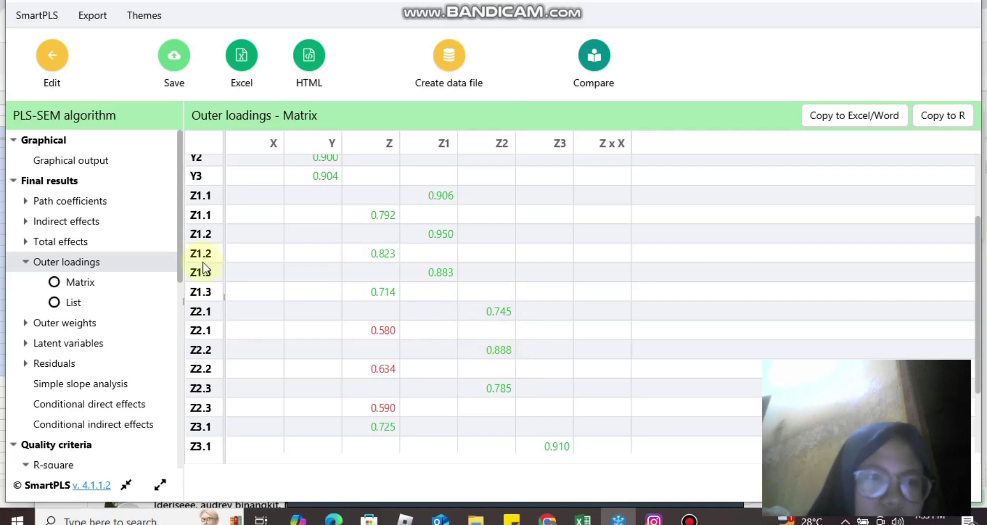
Step: Examine the discriminant validity results, viewing the HTMT matrix and the cross loadings
drag(178, 257, 178, 369)
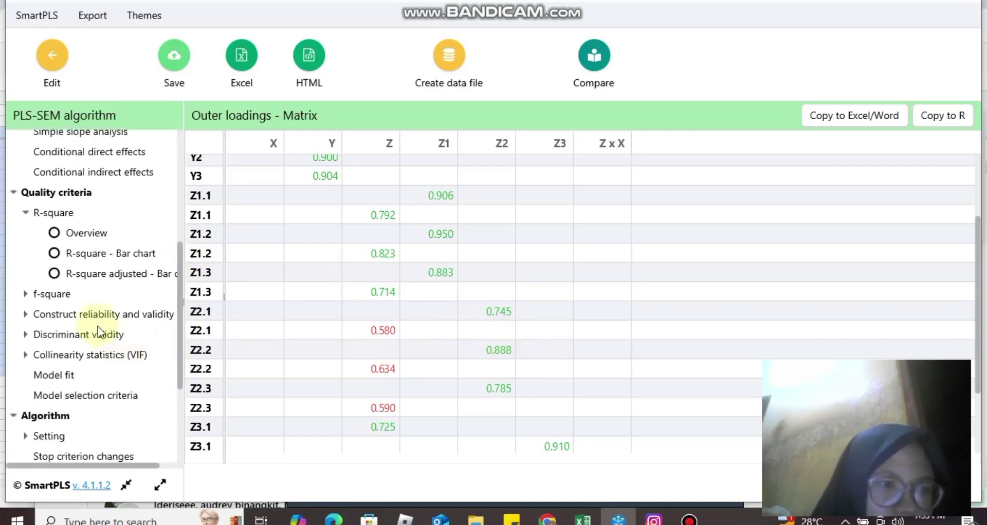
click(94, 335)
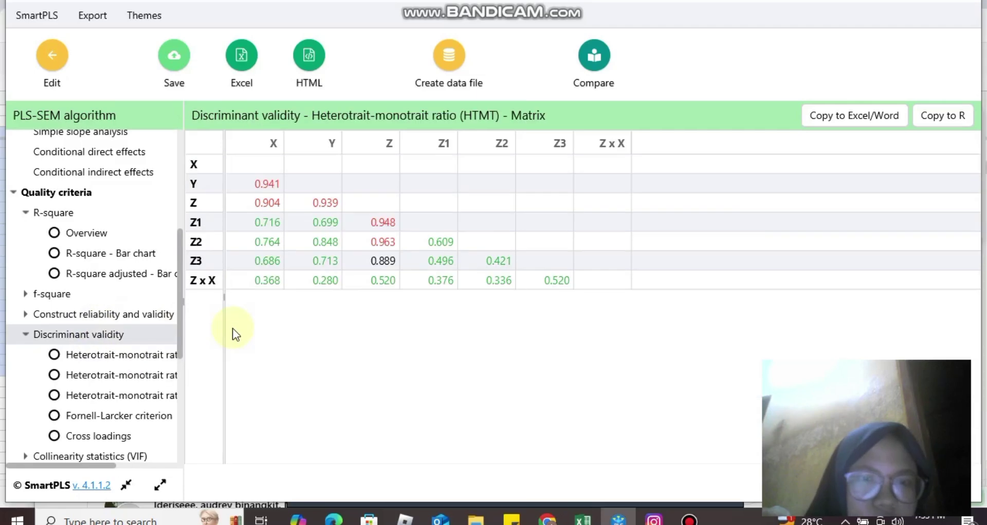
click(118, 435)
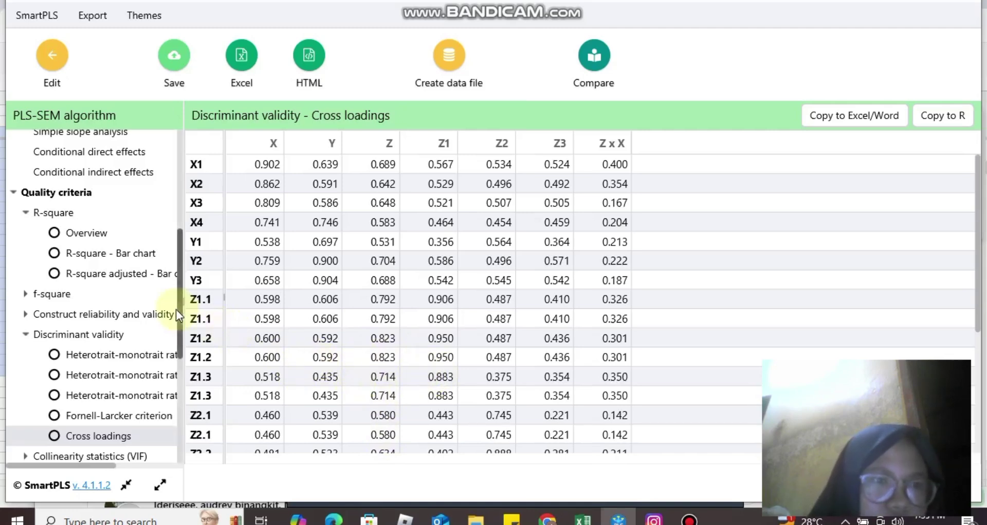
Step: Review the model fit results and the construct reliability and validity results
drag(180, 311, 175, 359)
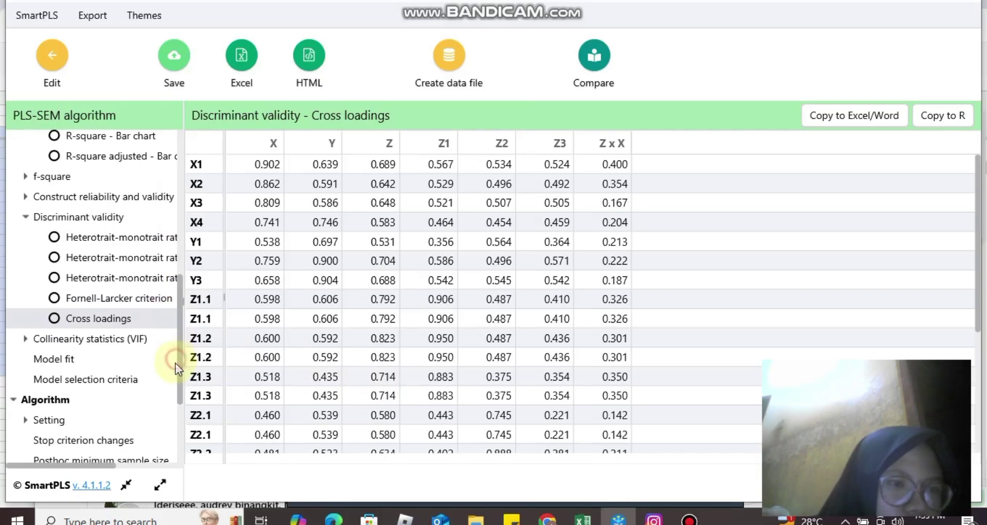
click(175, 364)
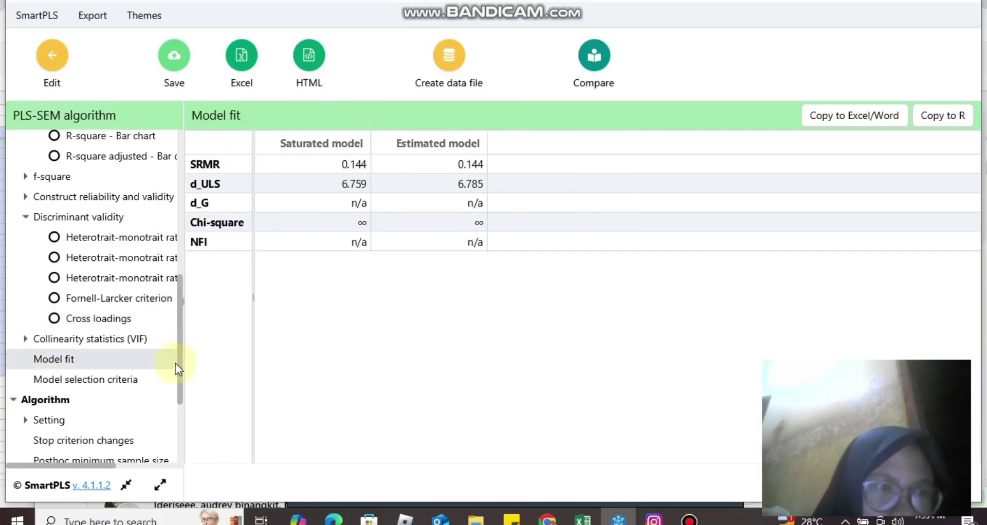
drag(180, 365, 180, 346)
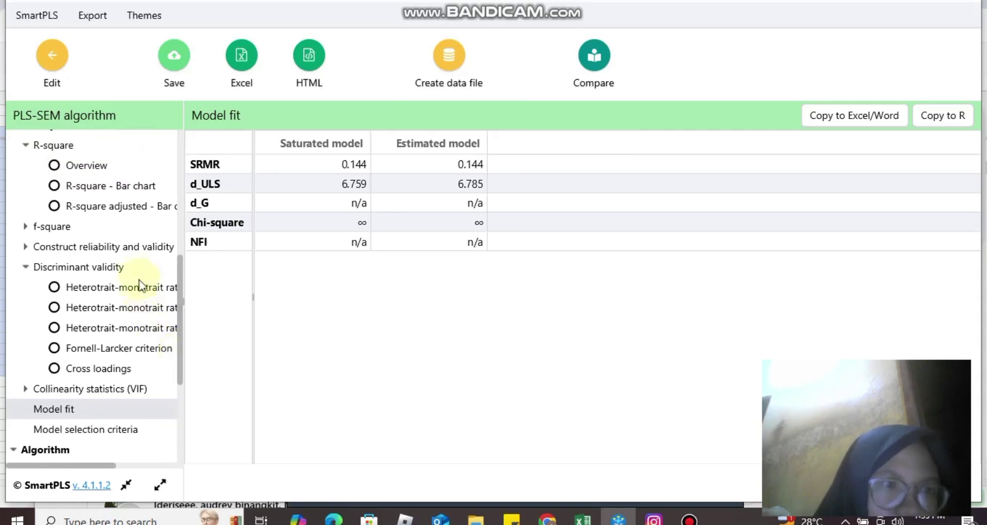
click(132, 249)
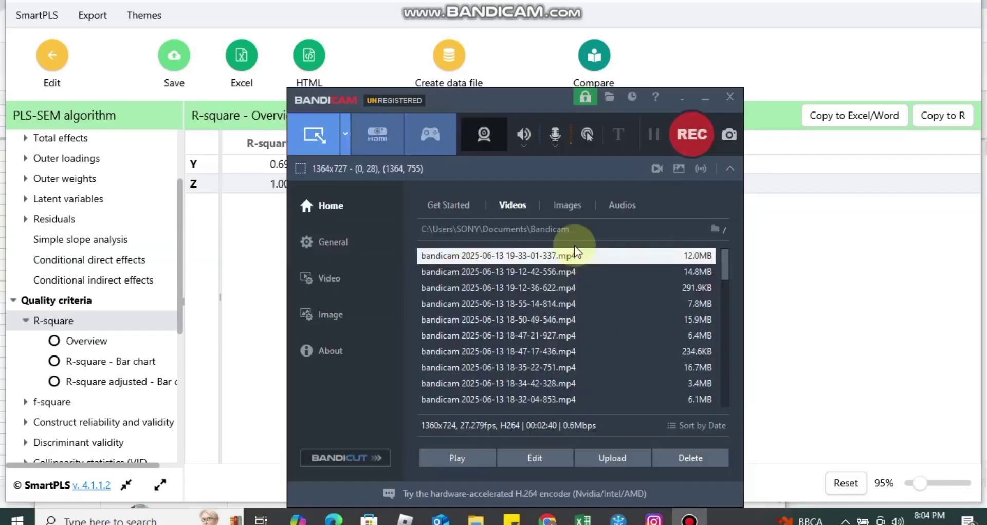
key(F12)
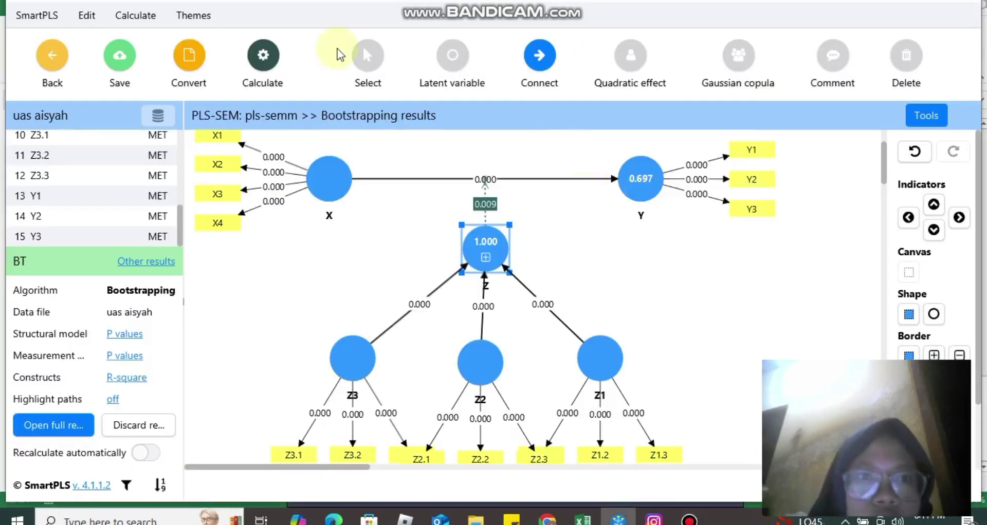
Step: Run Bootstrapping with 5000 subsamples, percentile bootstrap, a one-tailed test, 0.05 significance level and a fixed seed
click(265, 57)
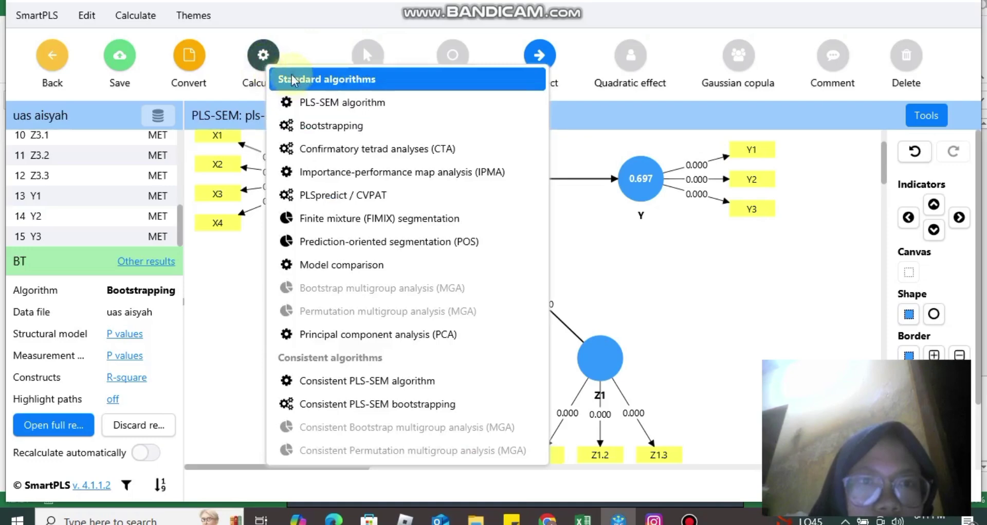
click(308, 124)
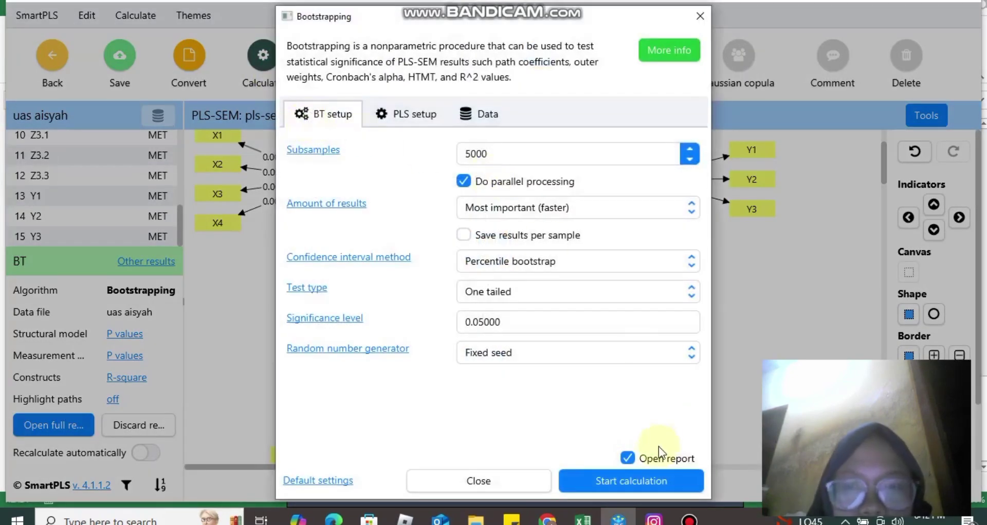
click(628, 490)
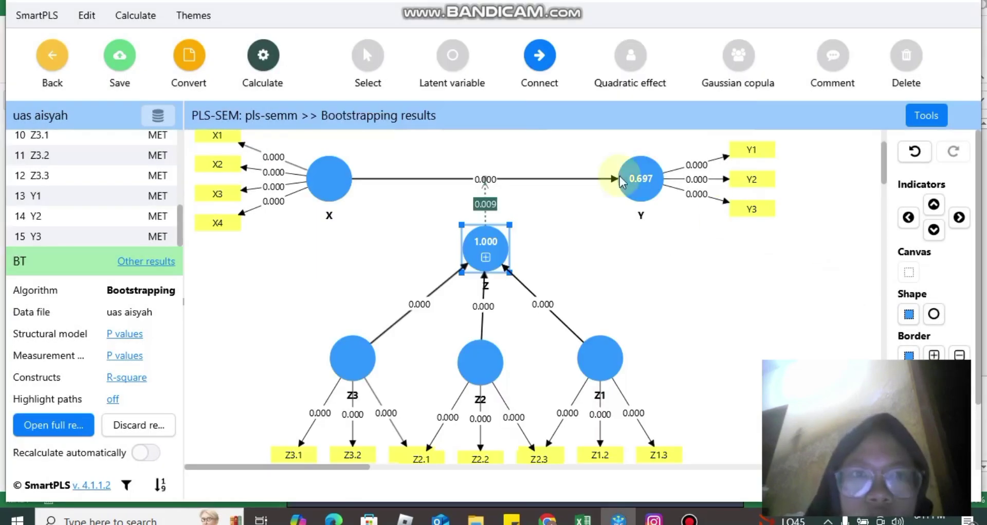
Step: Rerun Bootstrapping with 5000 subsamples, most important results, percentile bootstrap, one-tailed test, 0.05 significance and fixed seed, opening the report
click(264, 67)
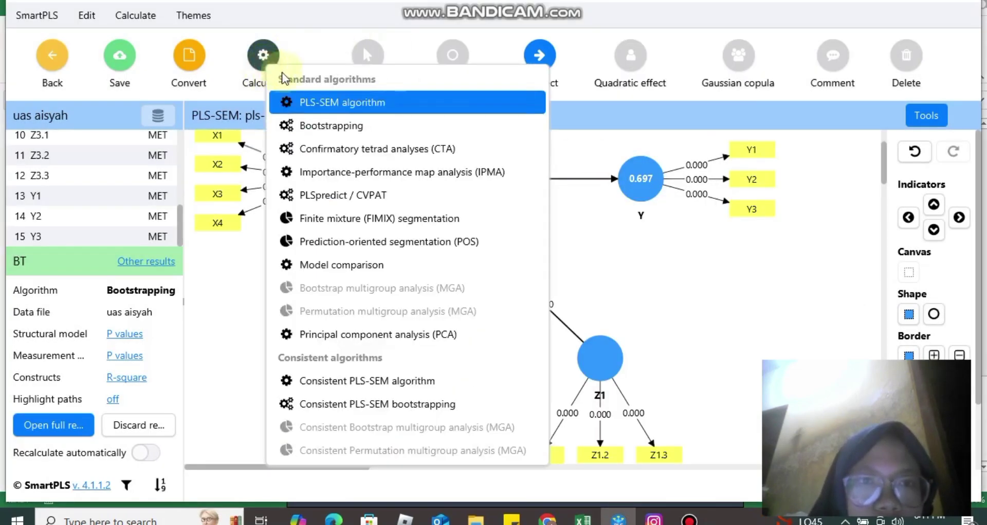
click(310, 127)
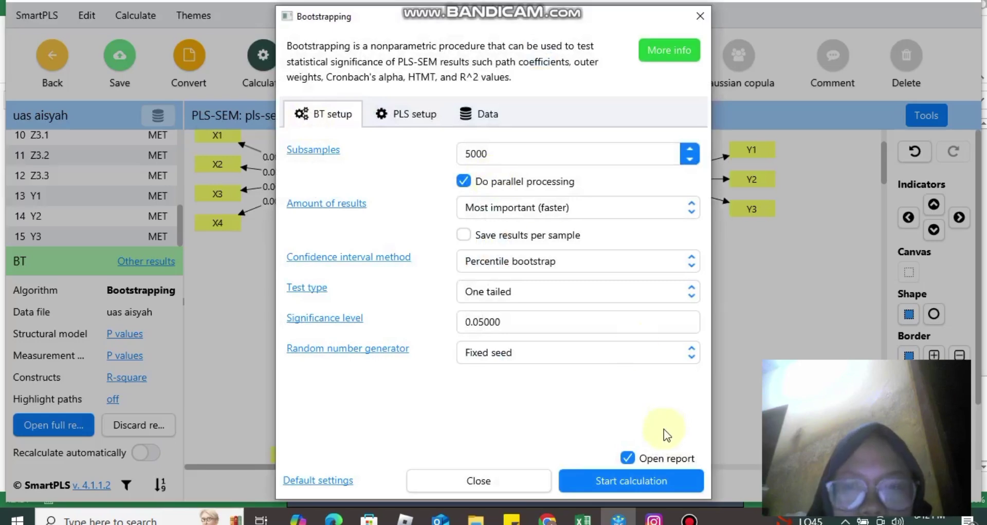
click(628, 490)
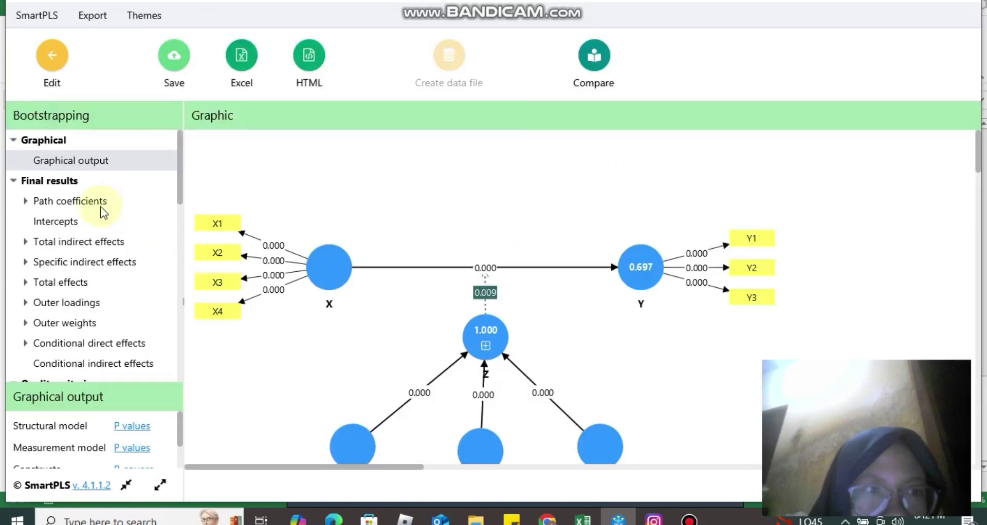
Step: Examine the path coefficients' mean, STDEV, T values and p values, including the Z x X -> Y moderation effect
click(97, 202)
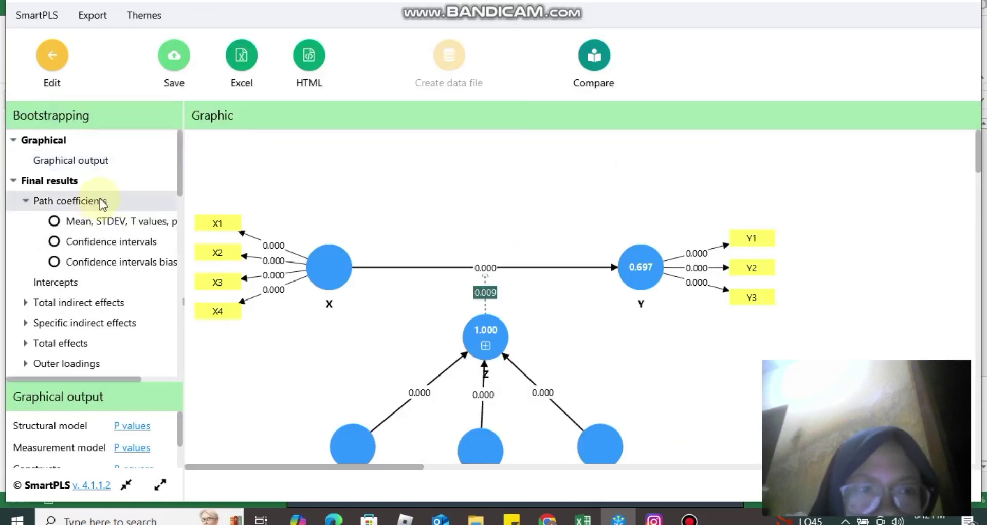
click(101, 221)
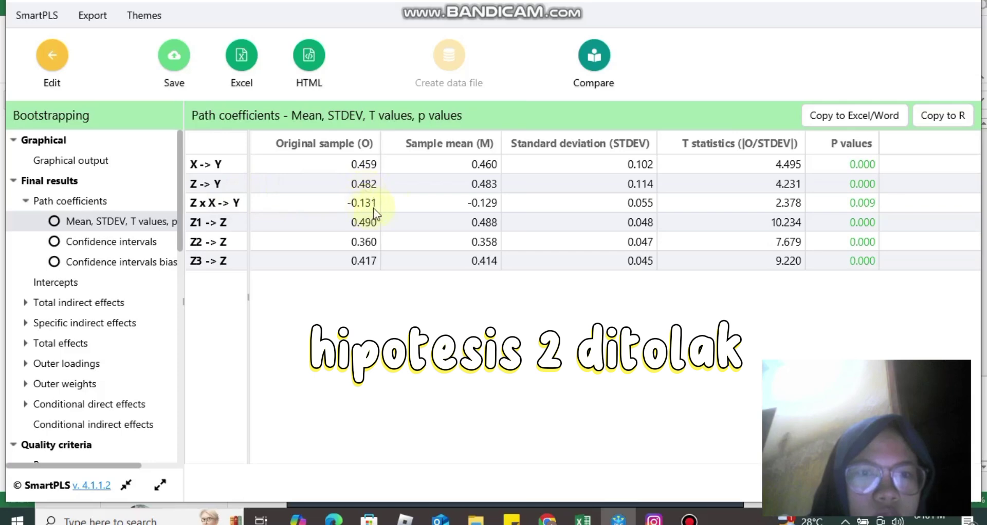
click(656, 199)
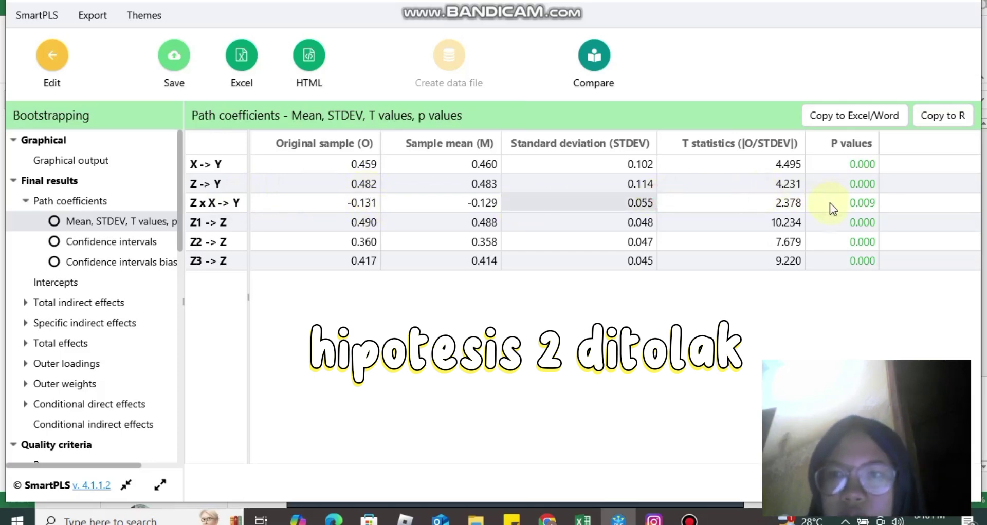